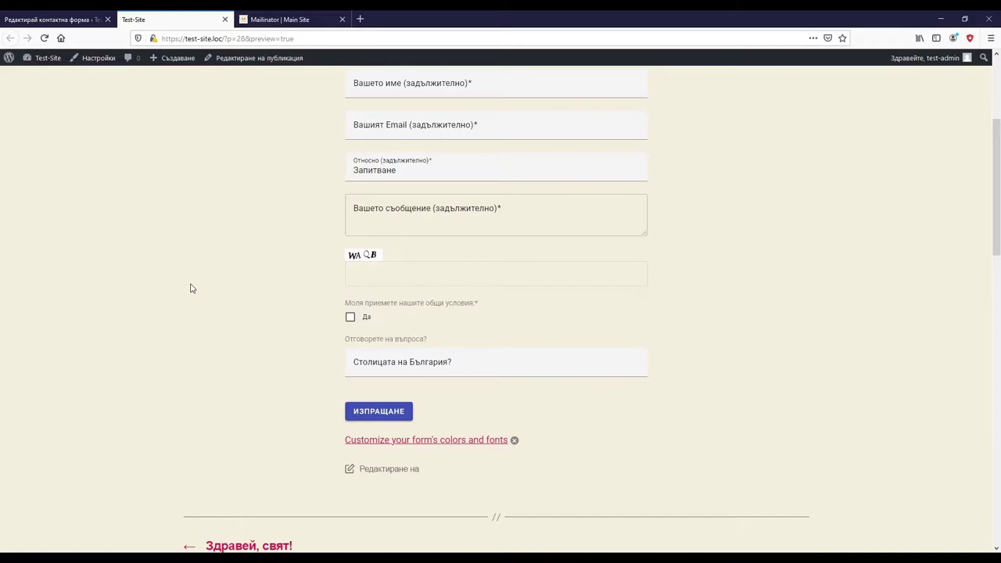
Compare the contact form's template with its preview page and examine the minlength:20 and maxlength:500 limits on the message field.
left_click(28, 17)
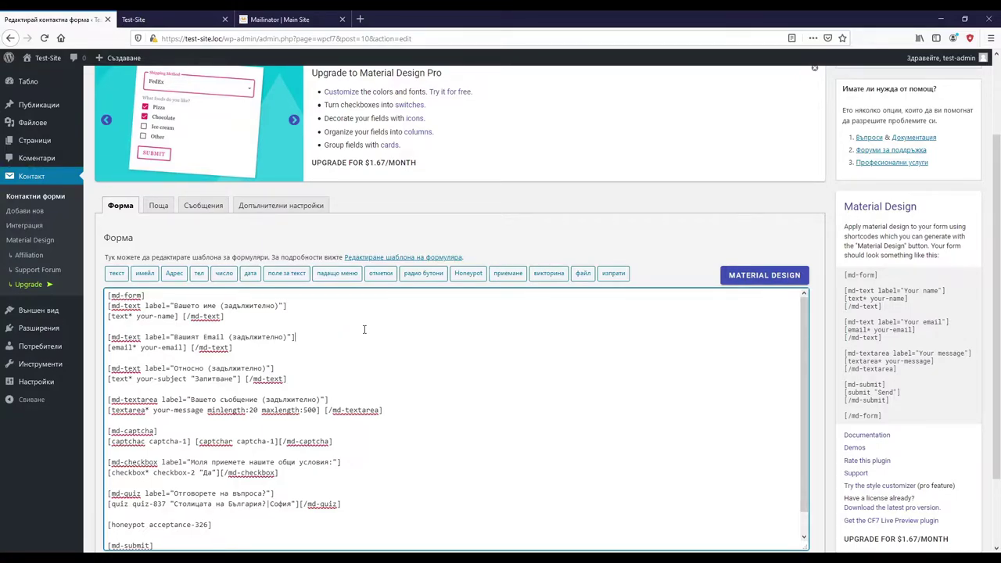
left_click(156, 19)
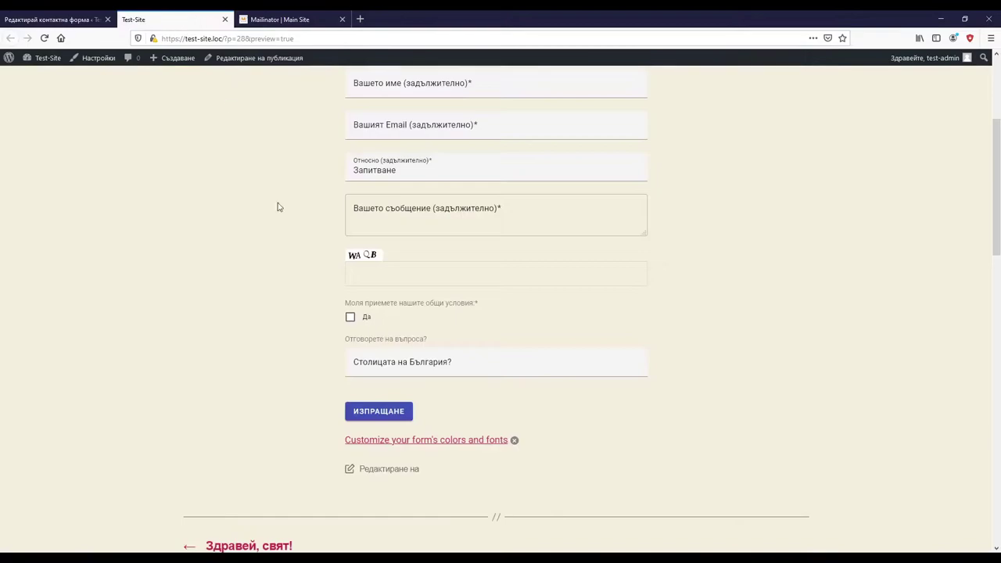
left_click(3, 13)
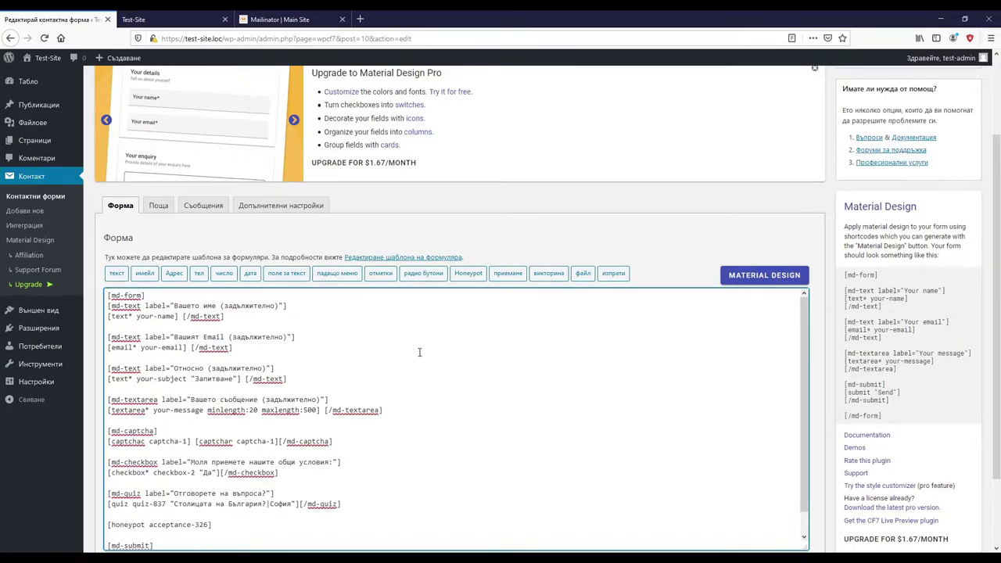
left_click_drag(207, 410, 320, 408)
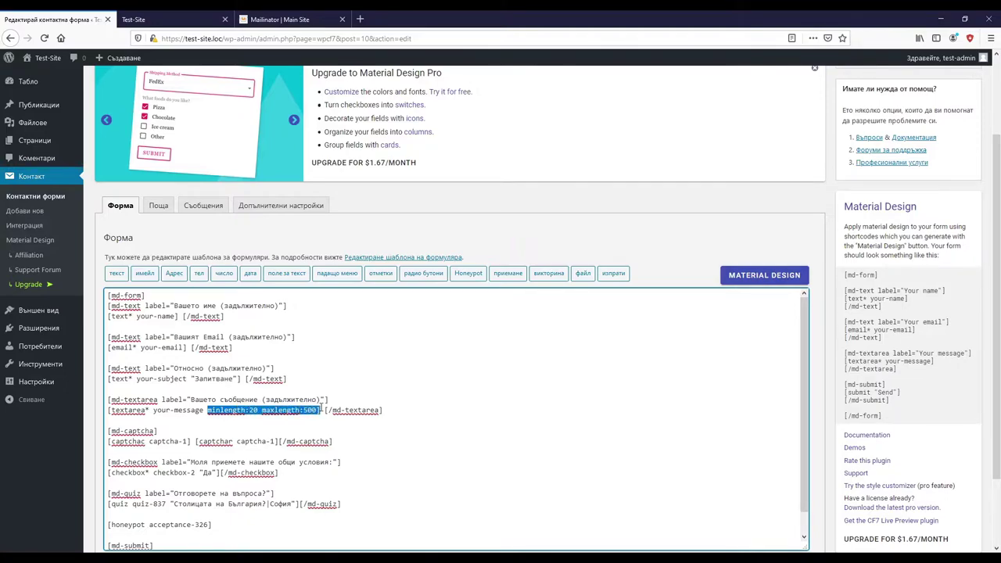
left_click(393, 375)
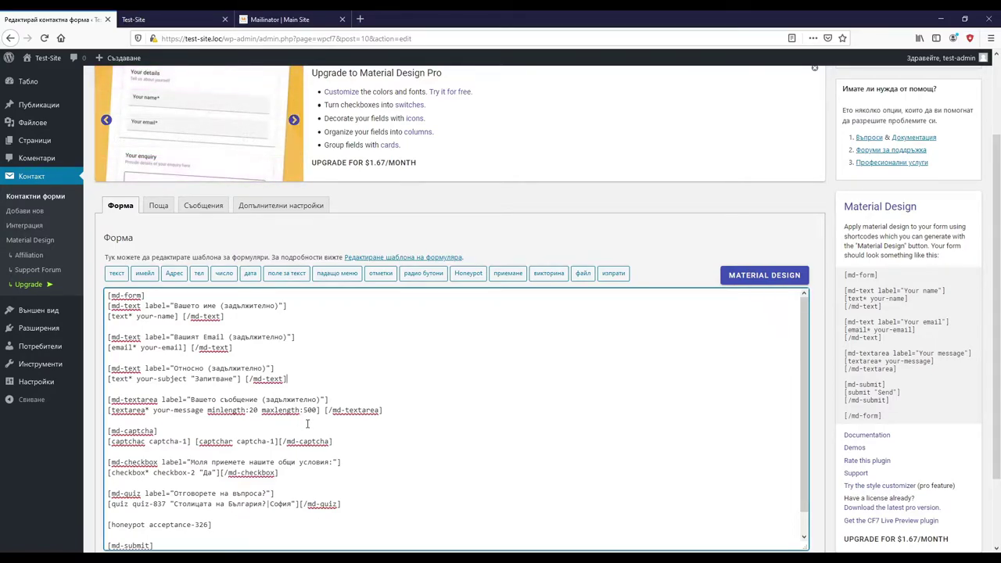
Examine the quiz form-tag generator's question-and-answer field, then close it without inserting a tag.
scroll(317, 402, "down", 1)
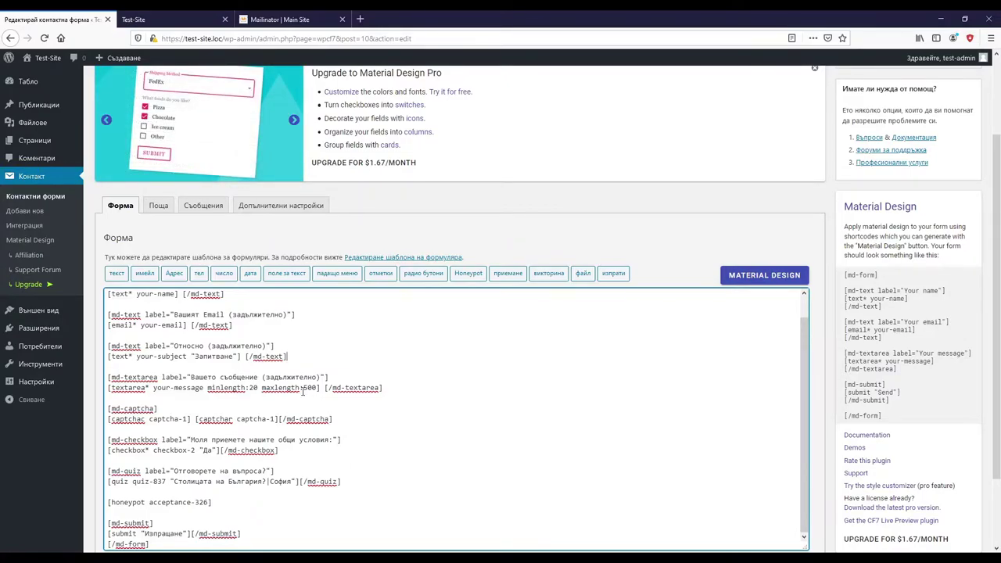
scroll(304, 391, "down", 1)
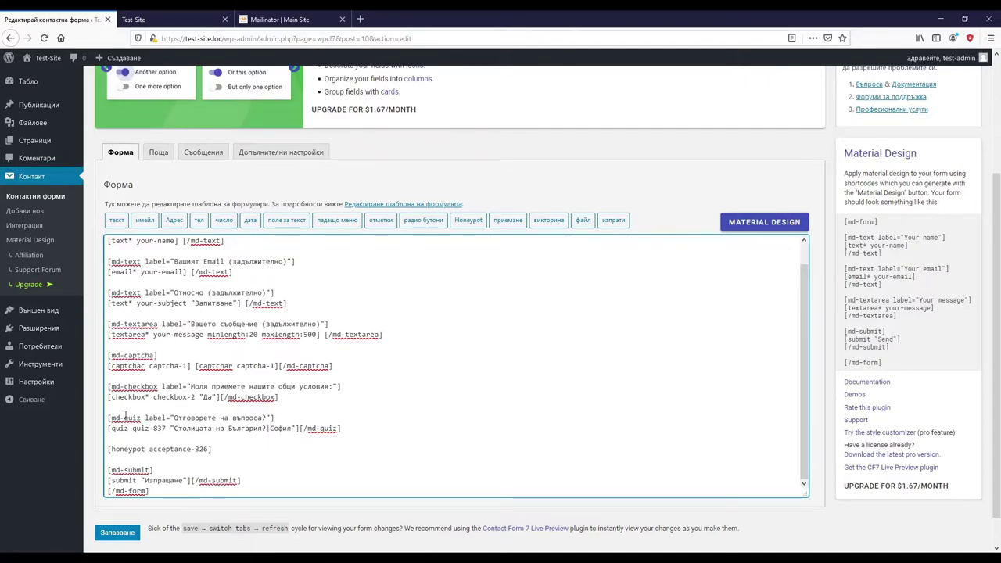
left_click(548, 219)
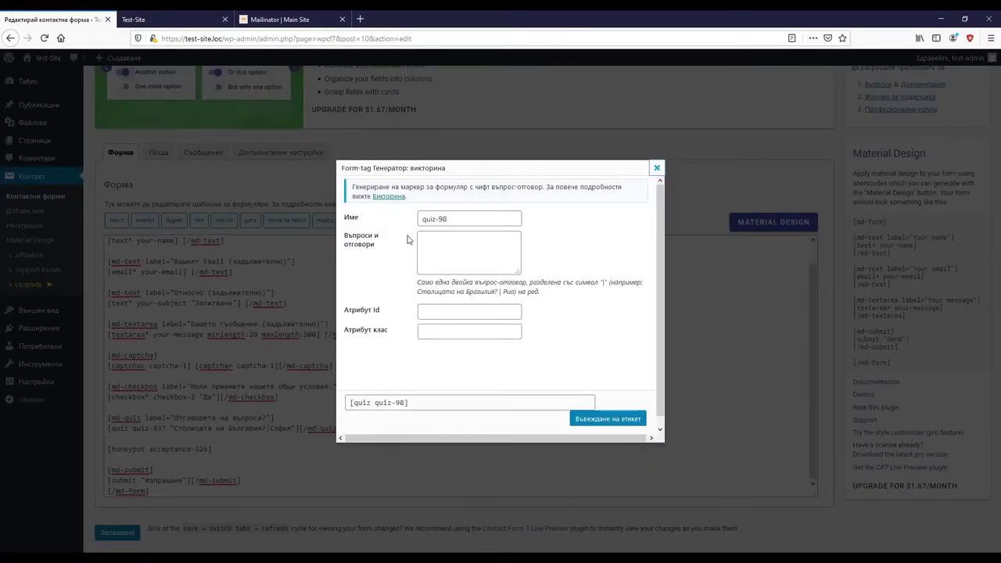
left_click(445, 238)
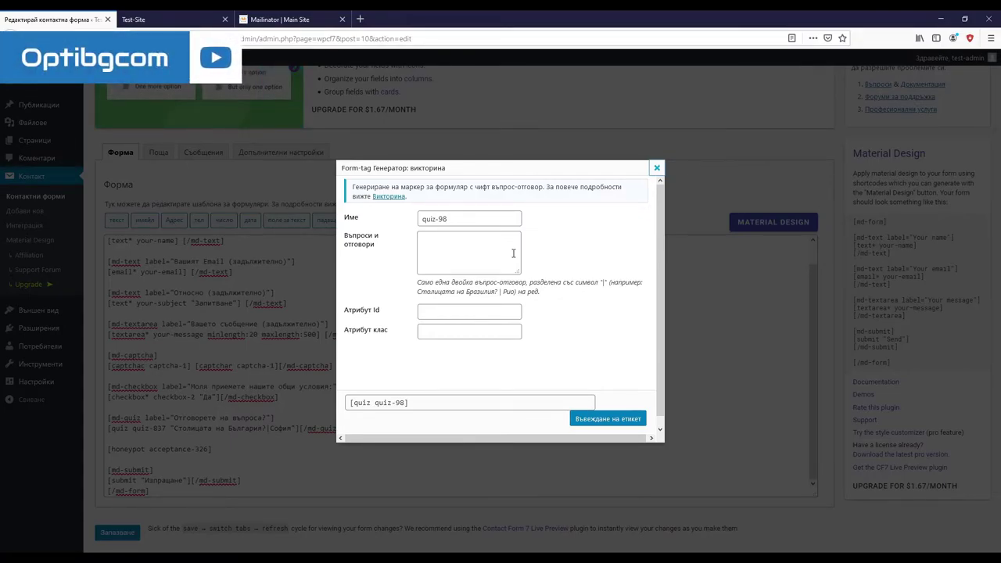
left_click(658, 167)
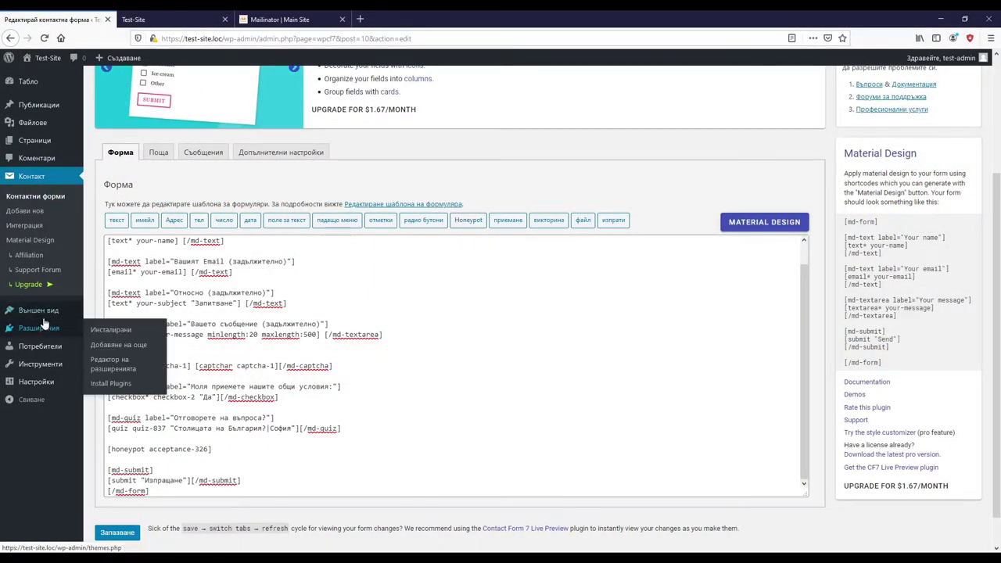
Search for the plugin "Honeypot contact form 7" on a separate add-plugins page, then close that page.
mouse_move(45, 316)
middle_click(95, 344)
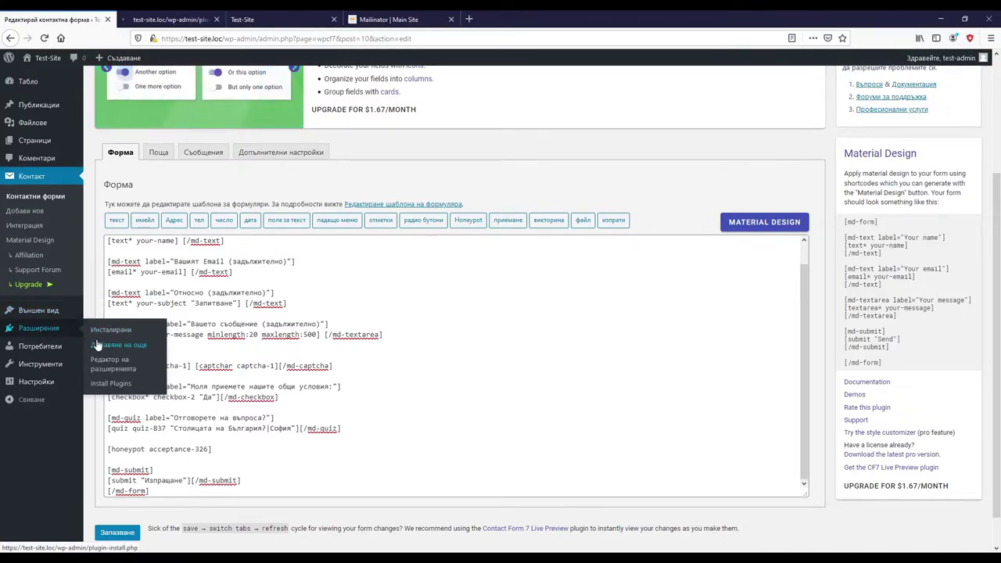
left_click(175, 19)
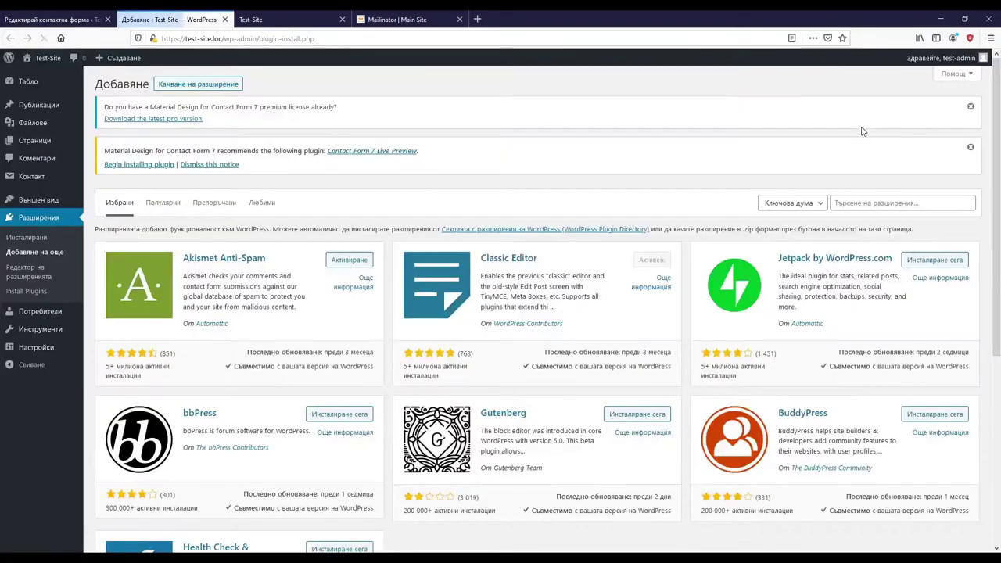
left_click(836, 203)
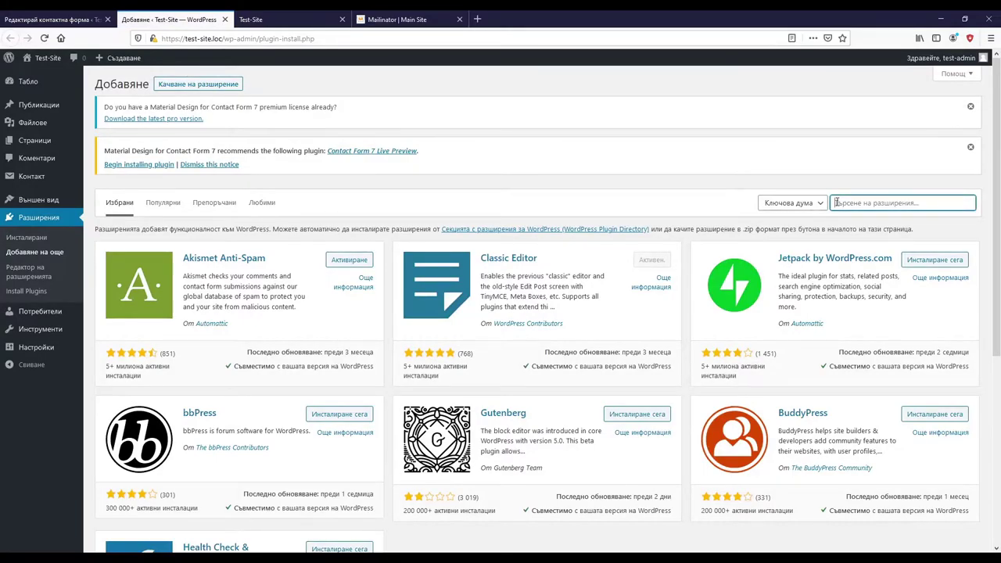
type("h")
key("Down")
key("Return")
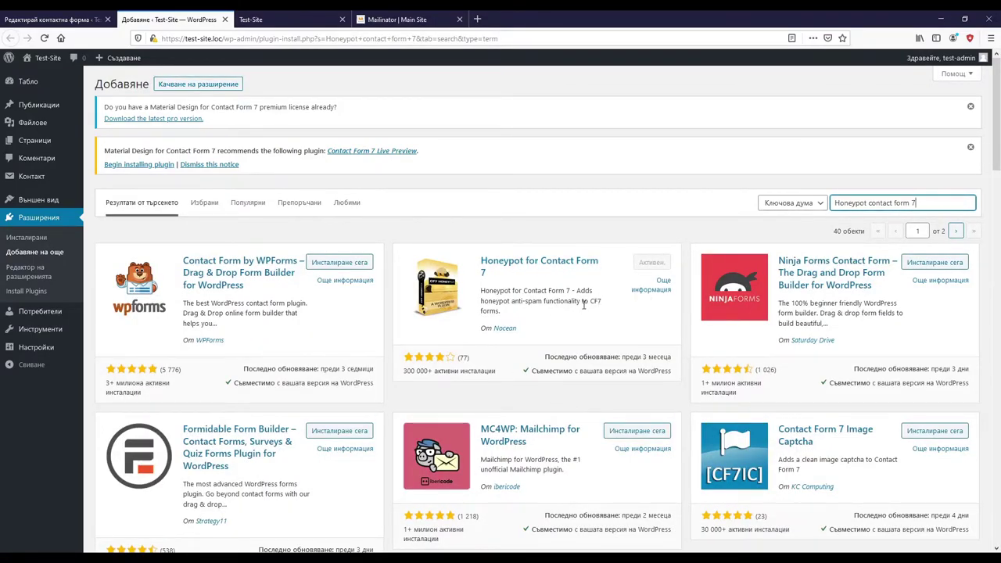
left_click(225, 20)
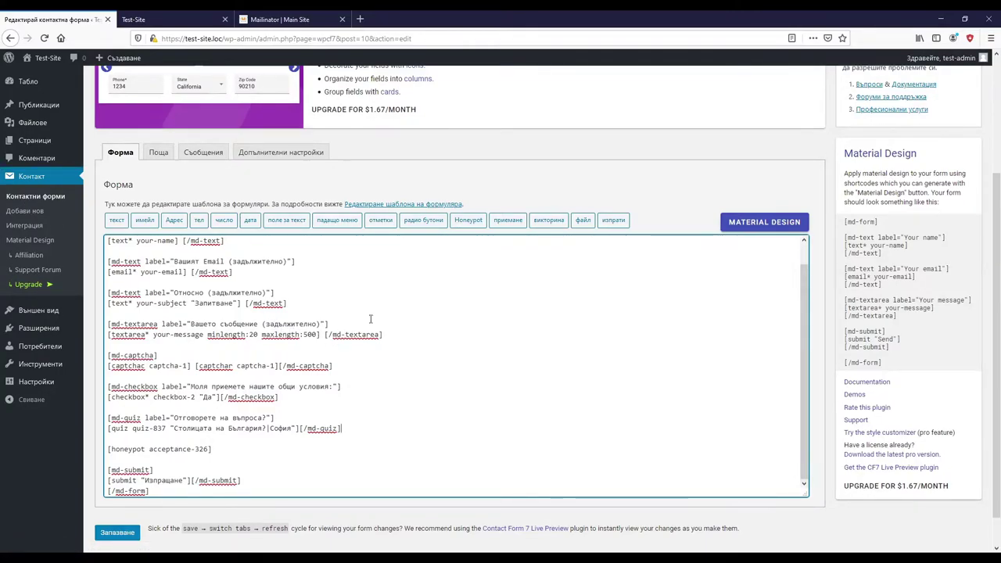
Read the naming advice in the Honeypot form-tag generator and close it without inserting a tag.
left_click(468, 221)
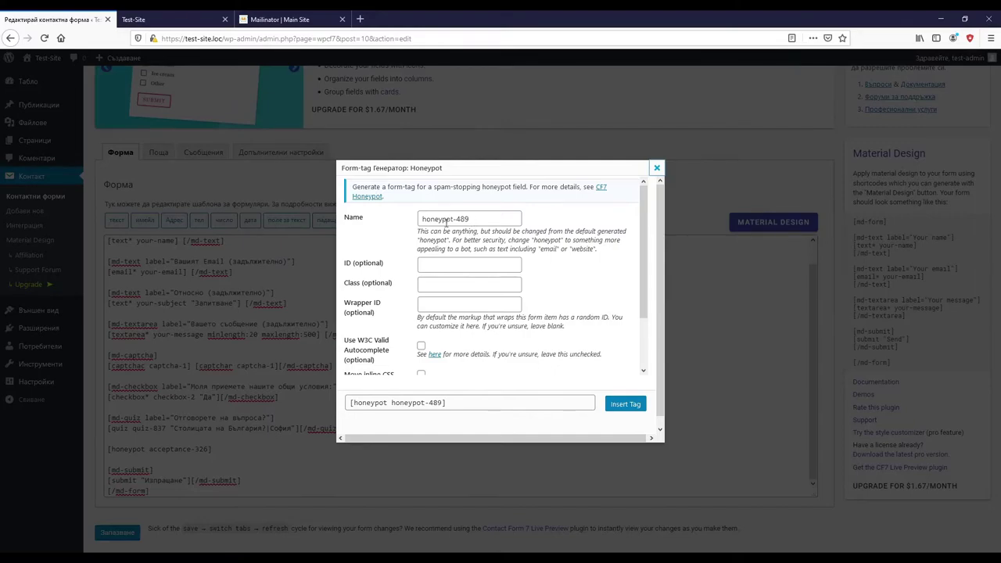
left_click_drag(420, 240, 448, 241)
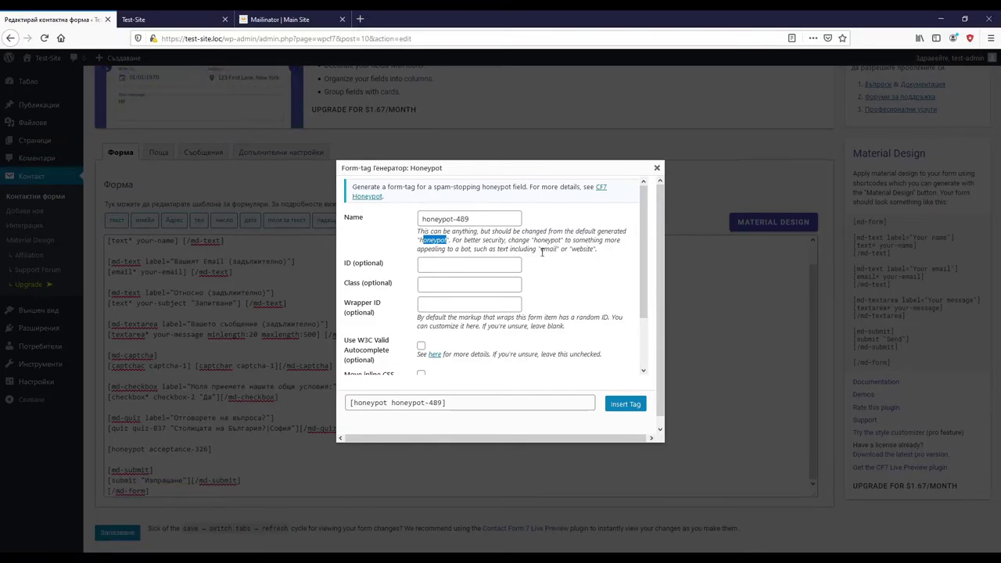
left_click(658, 169)
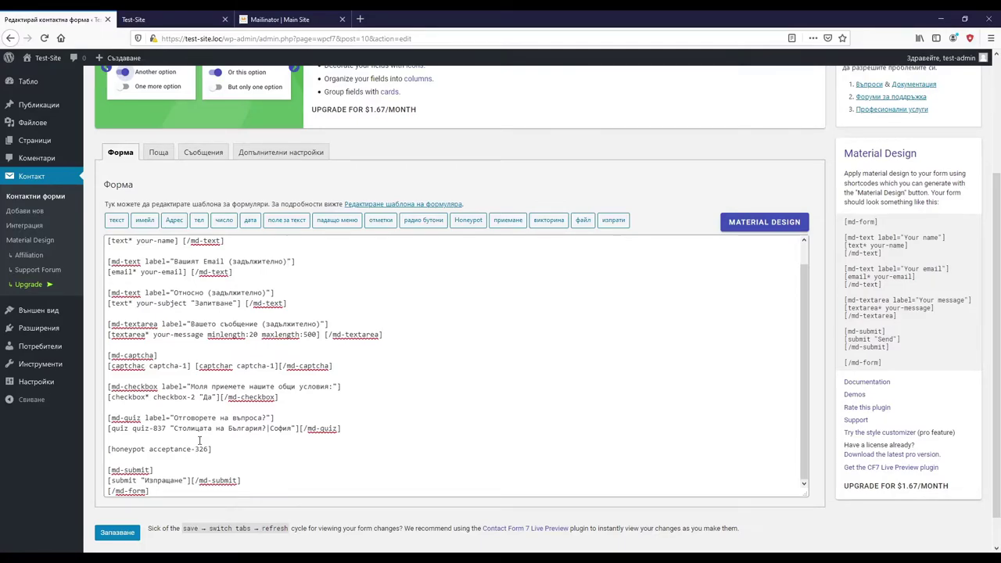
Compare the honeypot tag in the form template with the fields on the form's preview page.
left_click(159, 18)
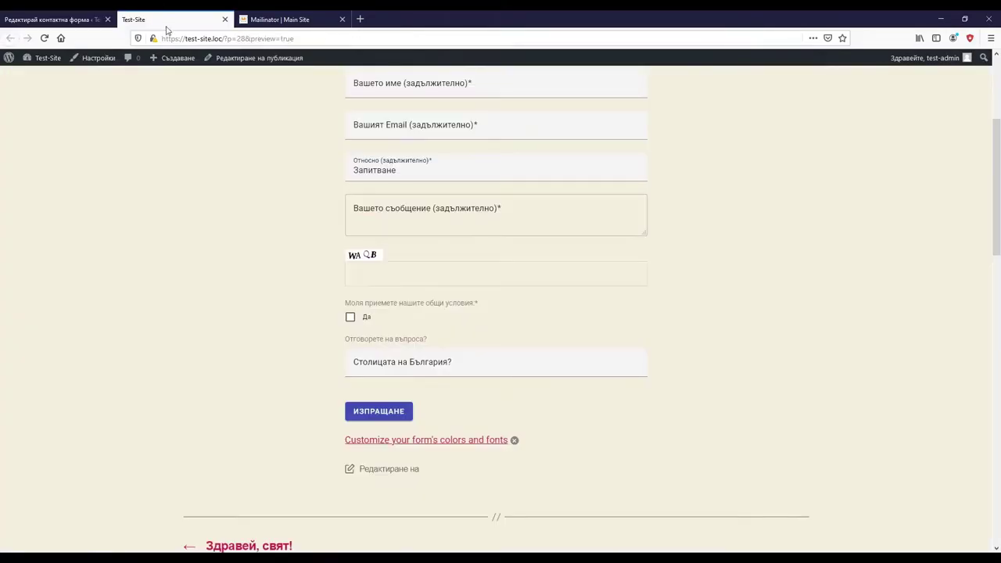
left_click(23, 15)
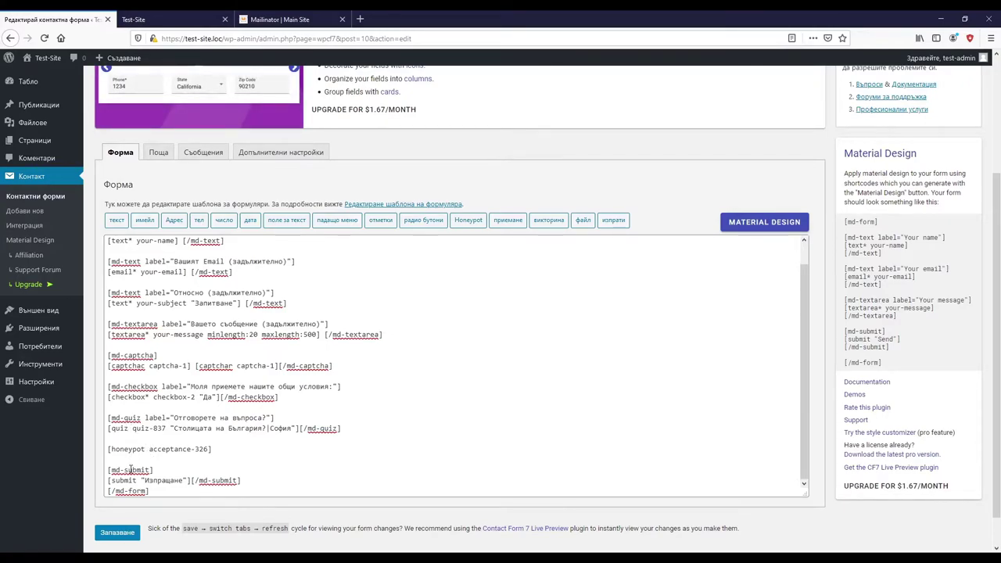
left_click(149, 19)
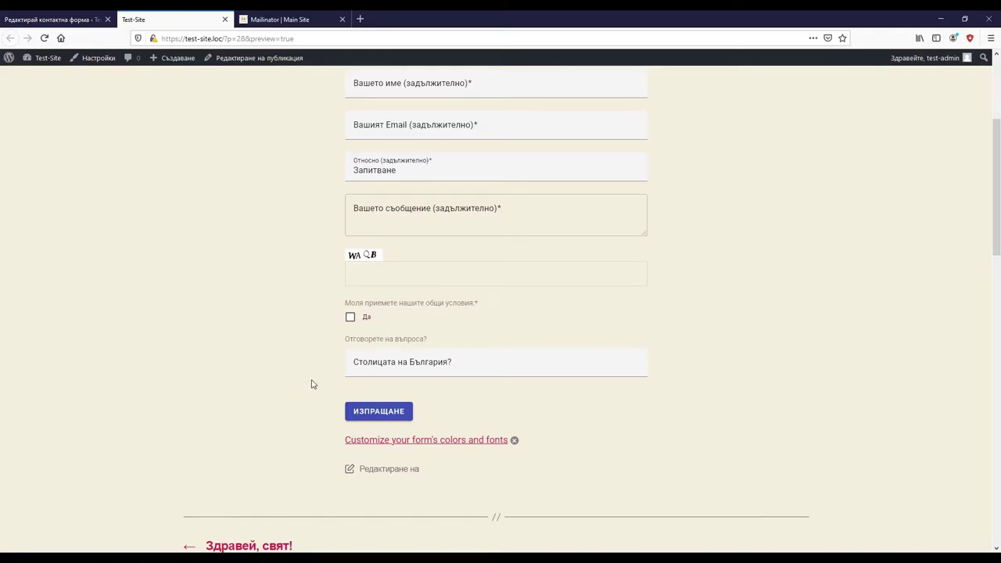
left_click(52, 16)
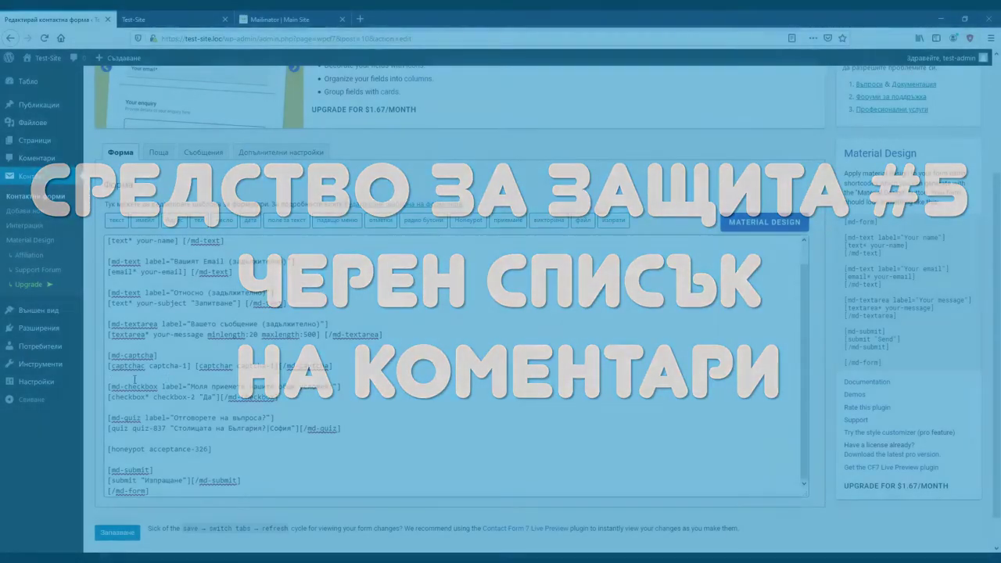
Examine the comment blacklist in the discussion settings and check the public Mailinator inbox.
mouse_move(36, 382)
left_click(104, 428)
scroll(337, 396, "down", 10)
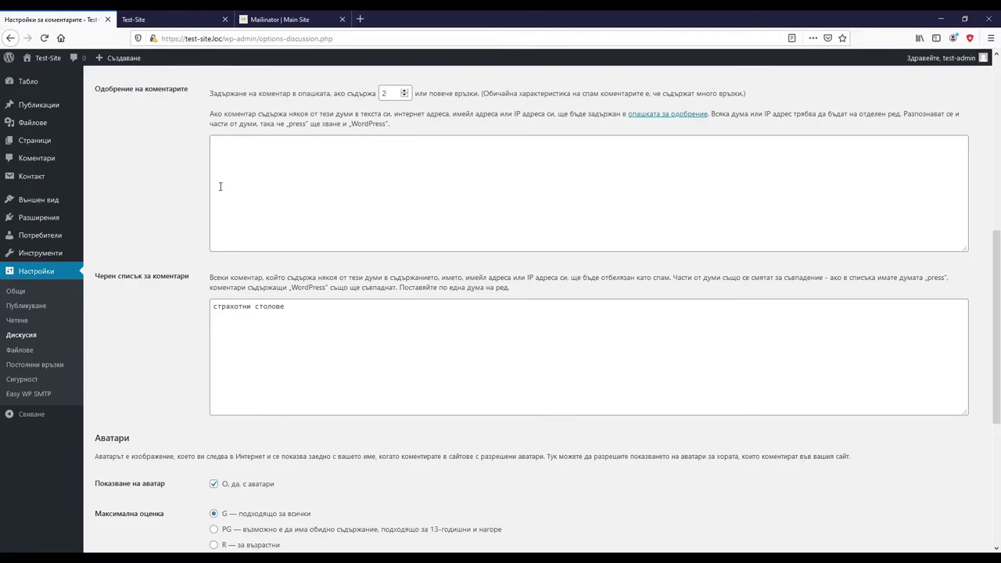
left_click(273, 15)
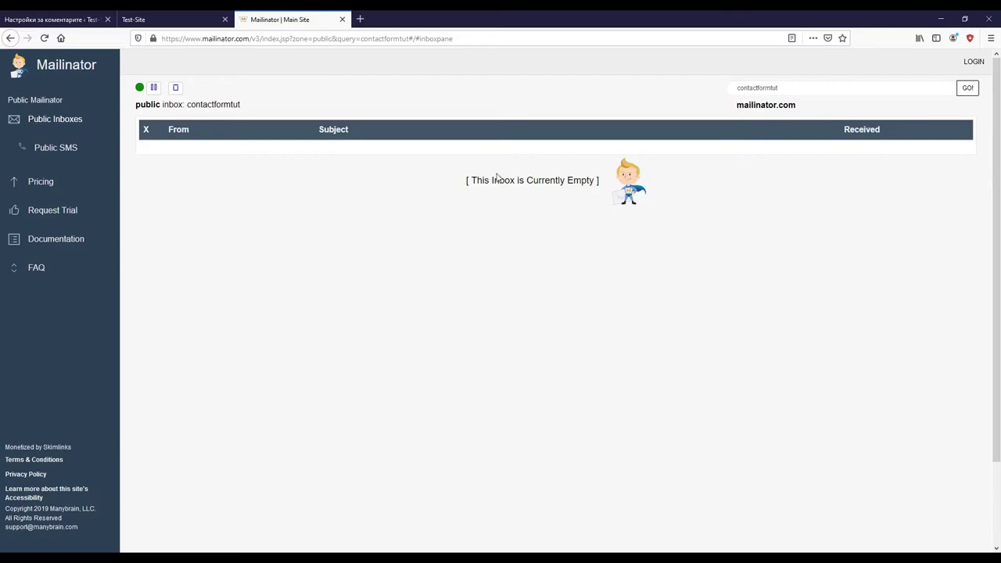
Return to the Test-Site form preview and fill in the sender's name and e-mail from the saved entries.
left_click(157, 14)
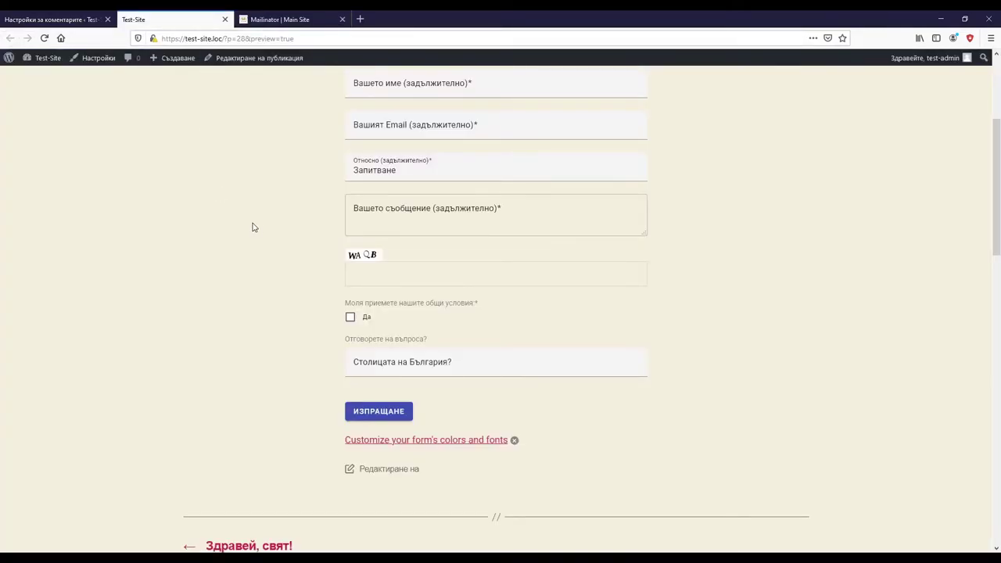
scroll(258, 226, "up", 2)
left_click(361, 185)
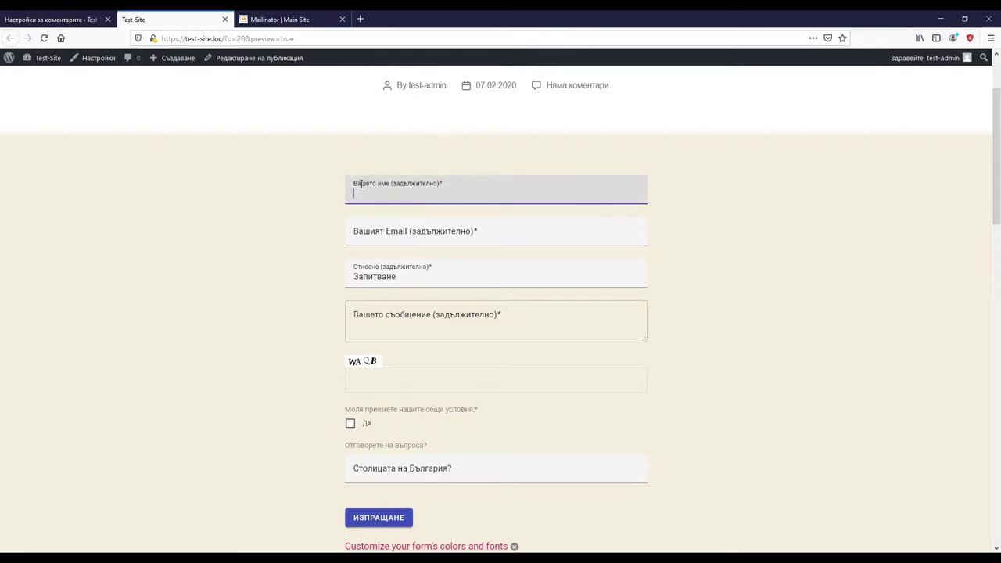
type("Да")
key("Down")
key("Return")
left_click(432, 226)
type("in")
key("Down")
key("Return")
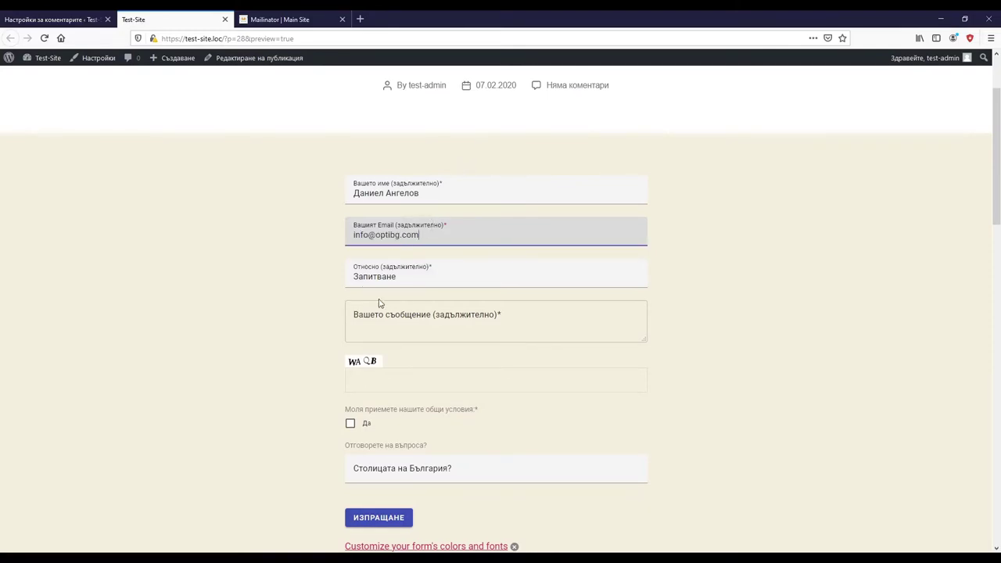
Try to submit the form with the message "20", the quiz answer "Пловдив", an empty captcha and the terms unaccepted.
left_click(405, 311)
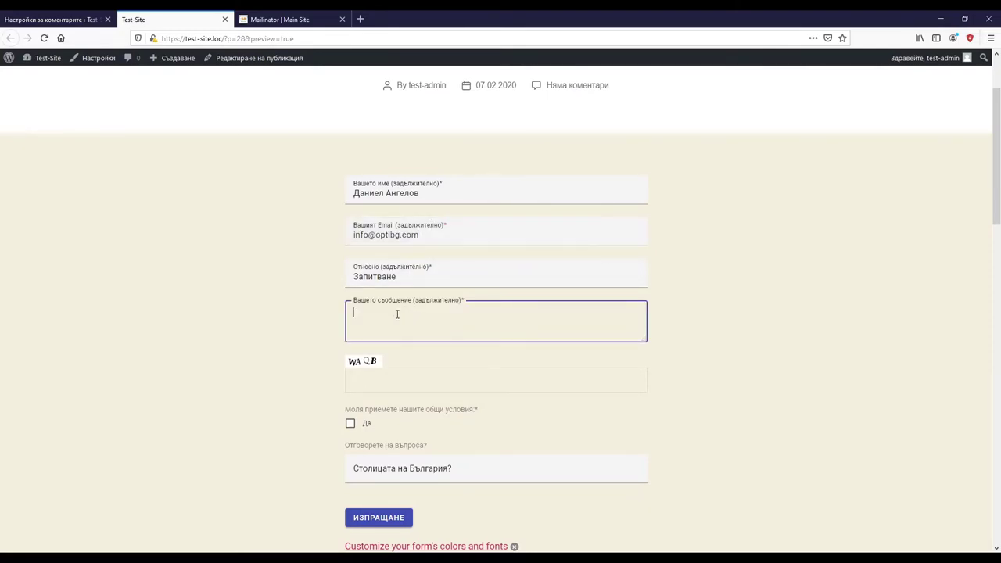
type("20")
key("Return")
left_click(373, 387)
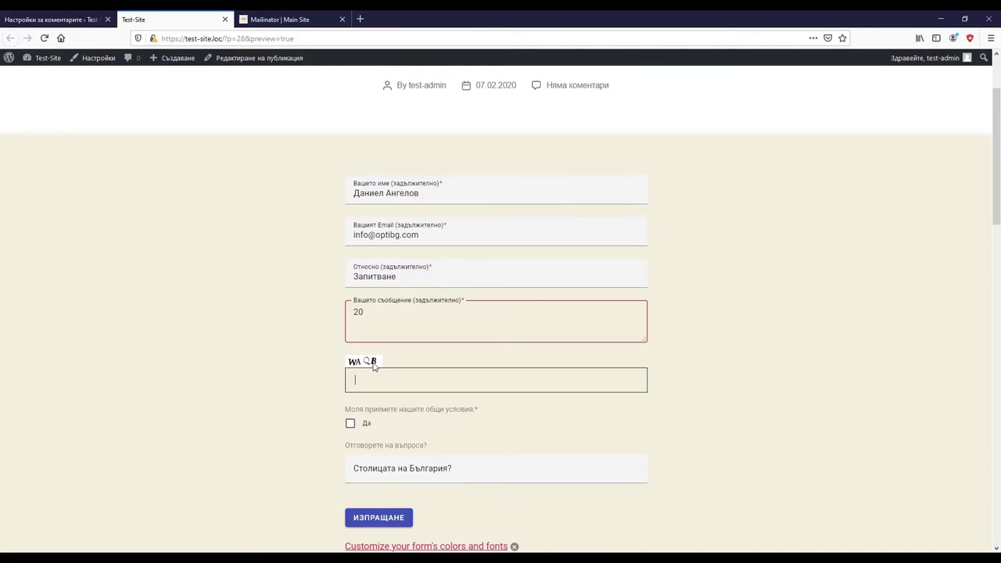
left_click(381, 468)
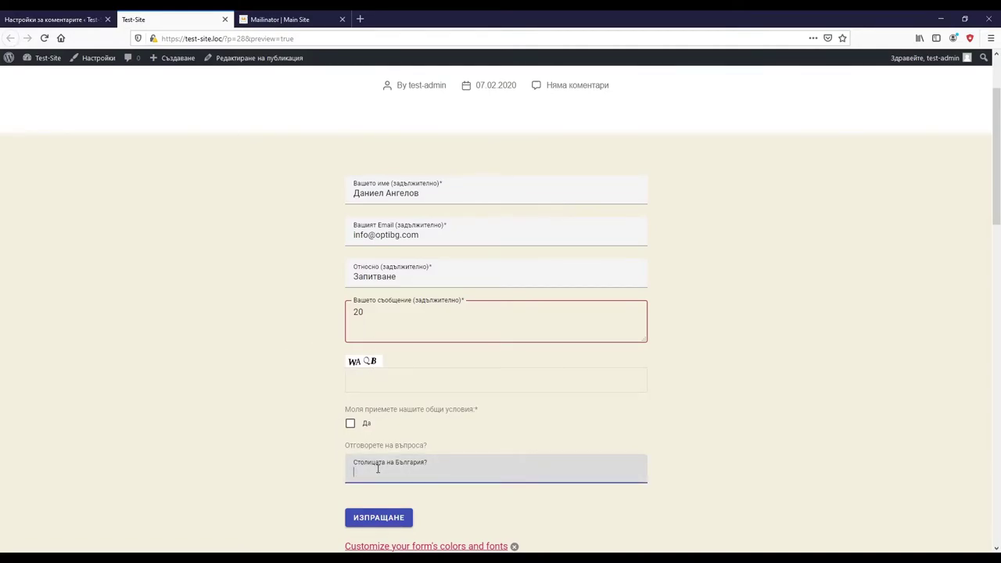
type("Пловдив")
scroll(235, 407, "down", 2)
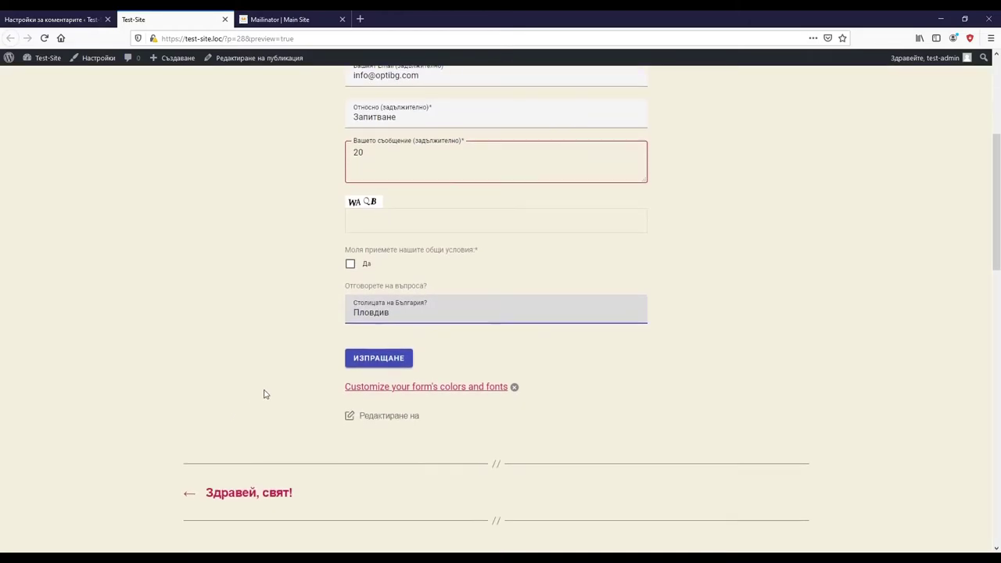
left_click(398, 360)
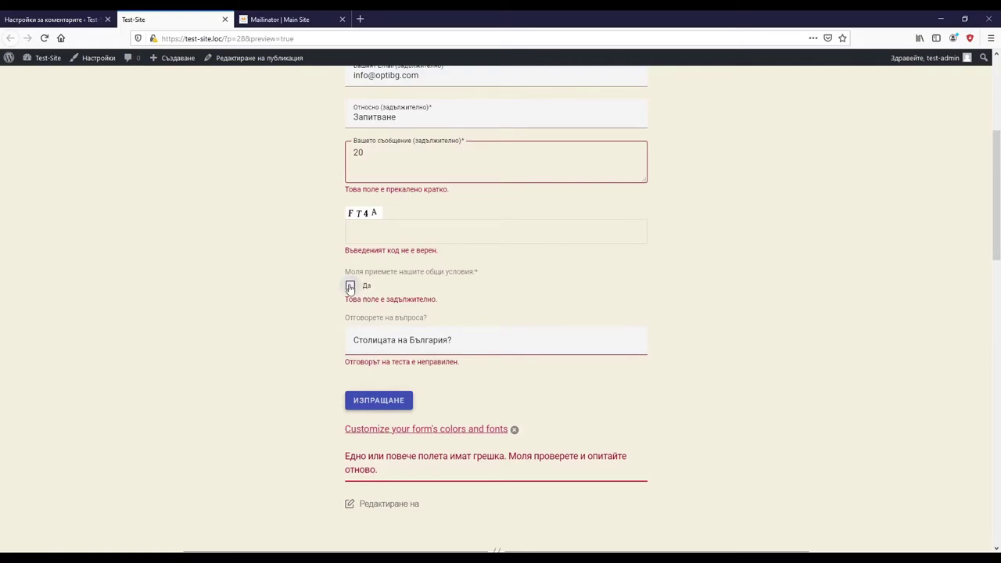
Replace the message with "Запитване", copied from the subject field and repeated six times.
scroll(309, 297, "up", 3)
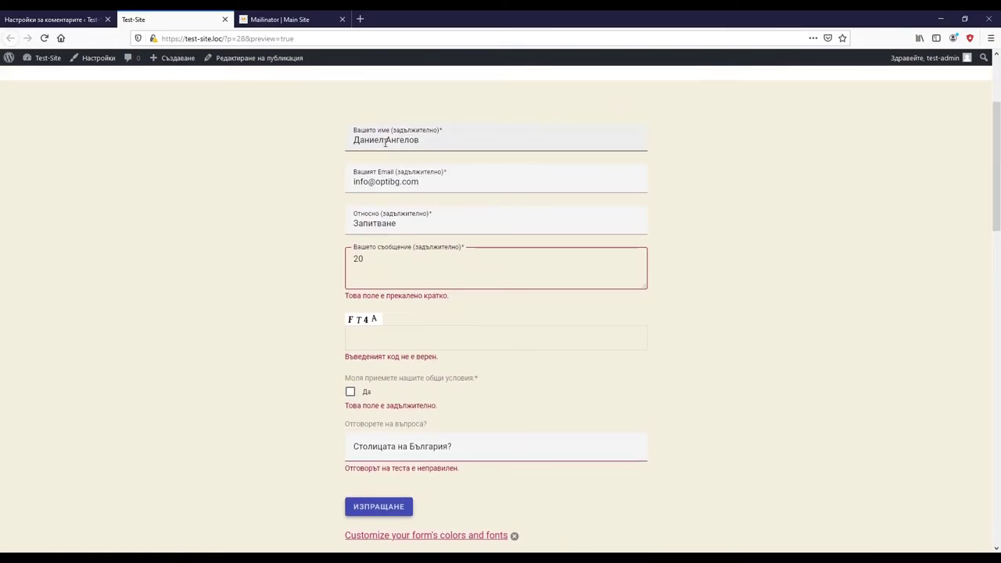
double_click(391, 258)
key("BackSpace")
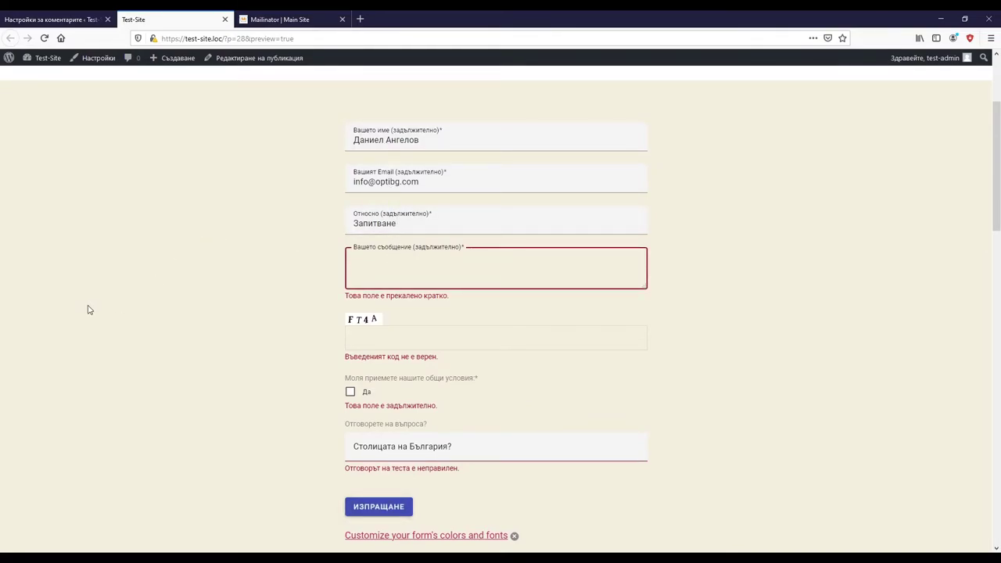
left_click_drag(395, 223, 325, 226)
key("ctrl+c")
left_click(373, 259)
key("ctrl+v")
key("ctrl+v")
key("ctrl+v")
key("ctrl+v")
key("ctrl+v")
key("ctrl+v")
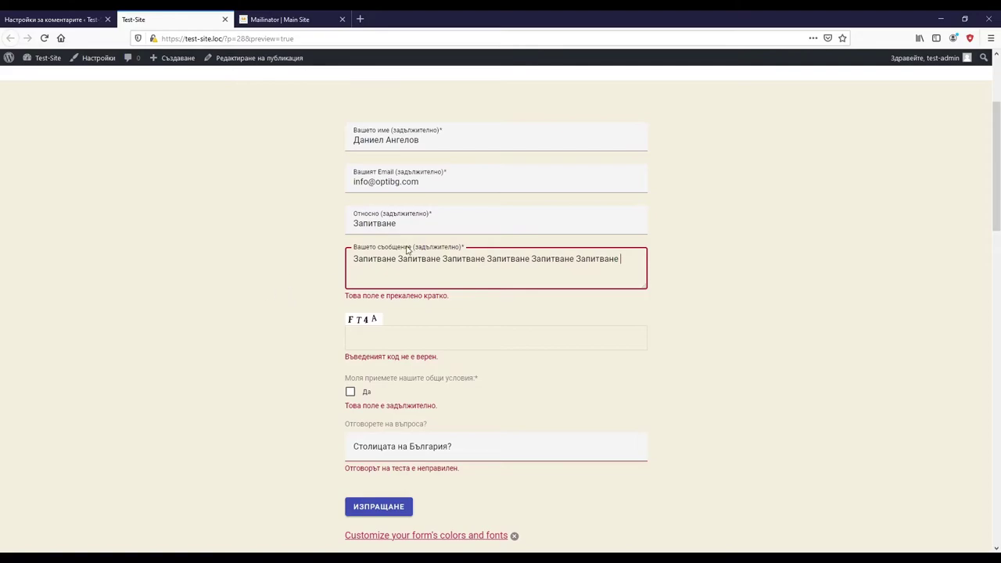
Append "столове" to the message and check the comment blacklist entry in the discussion settings.
left_click(372, 337)
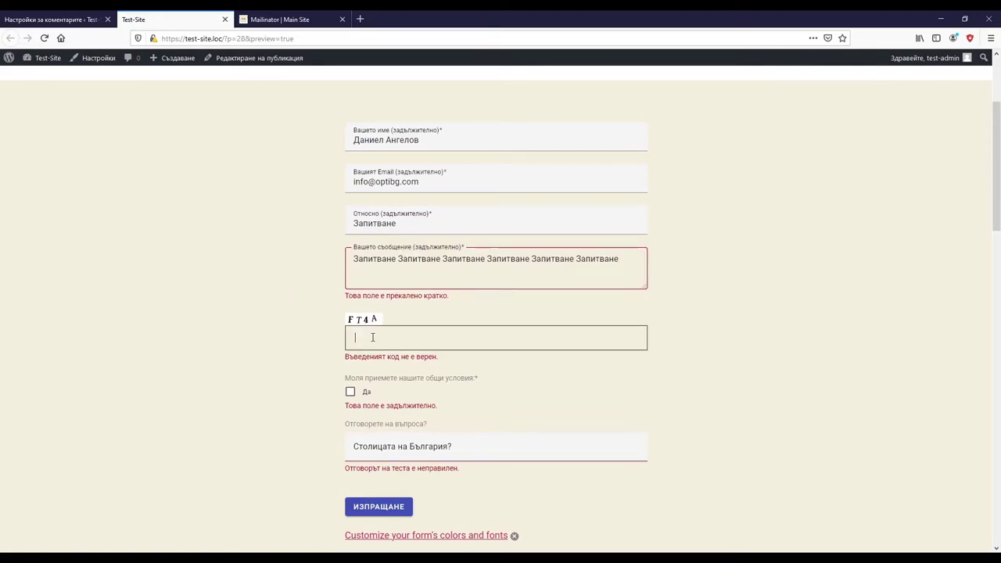
left_click(623, 262)
type("столове")
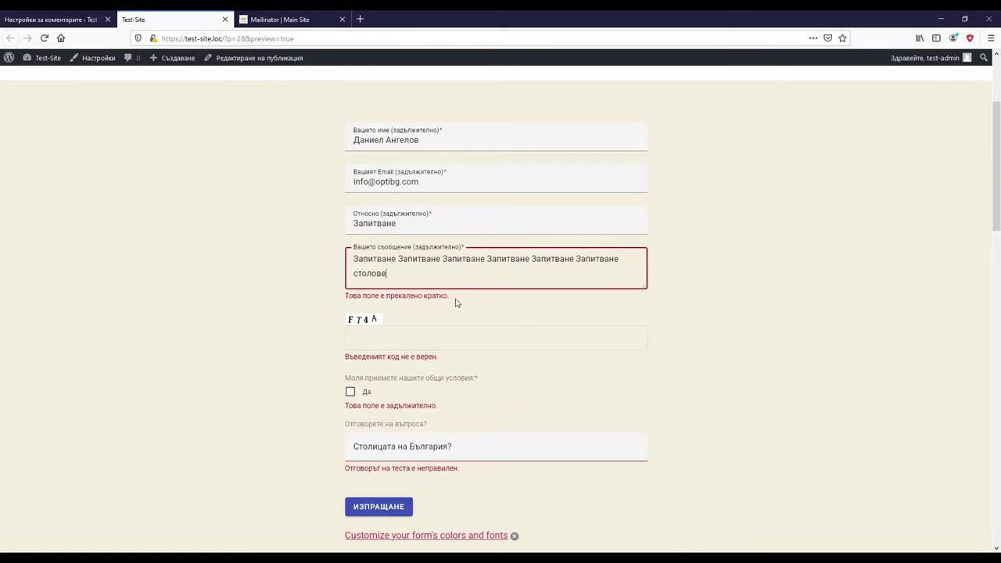
left_click(51, 19)
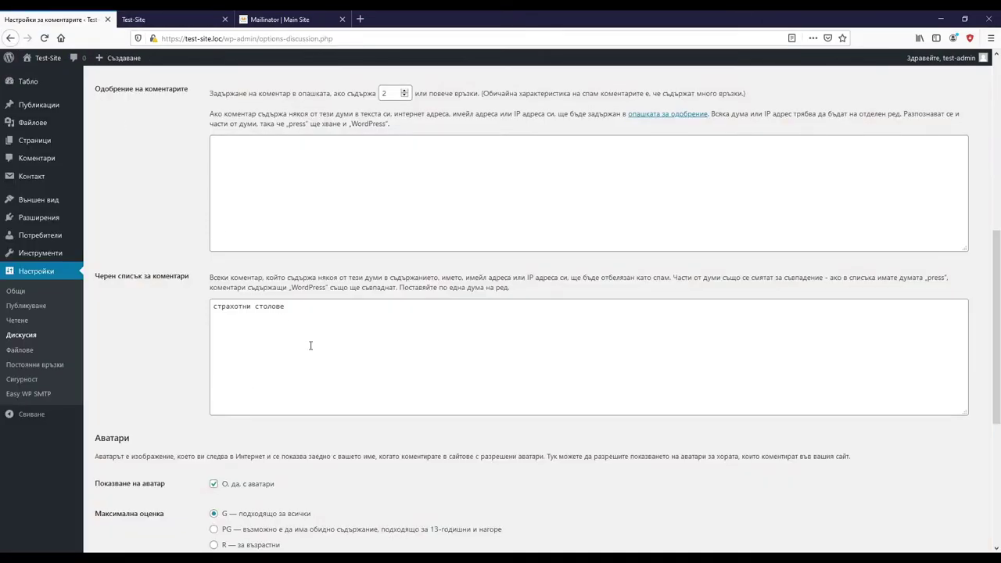
left_click(137, 17)
Submit the form with the displayed captcha code, the terms accepted and the quiz answer "София".
left_click(360, 339)
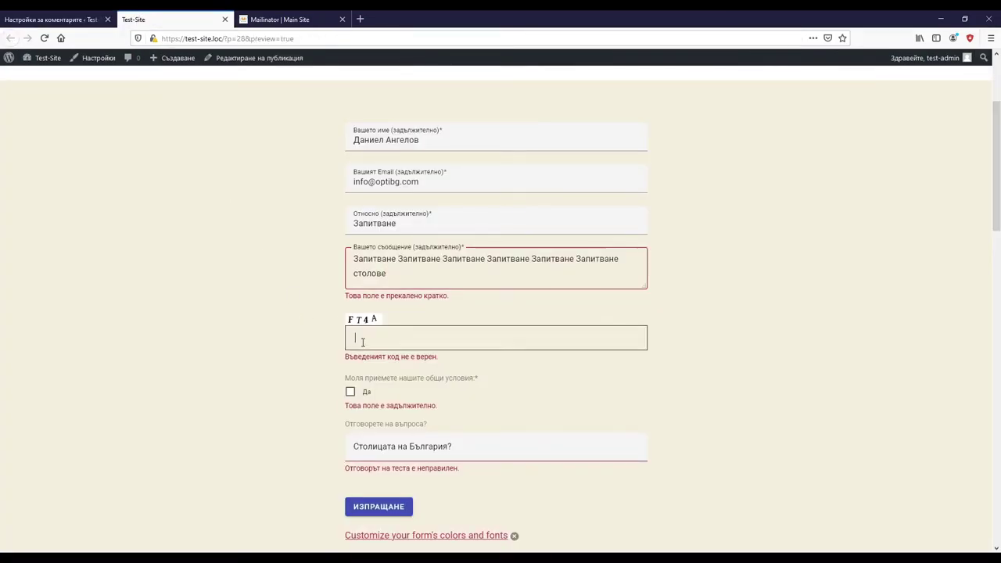
type("F")
key("BackSpace")
type("T4A")
left_click(349, 391)
left_click(383, 452)
type("София")
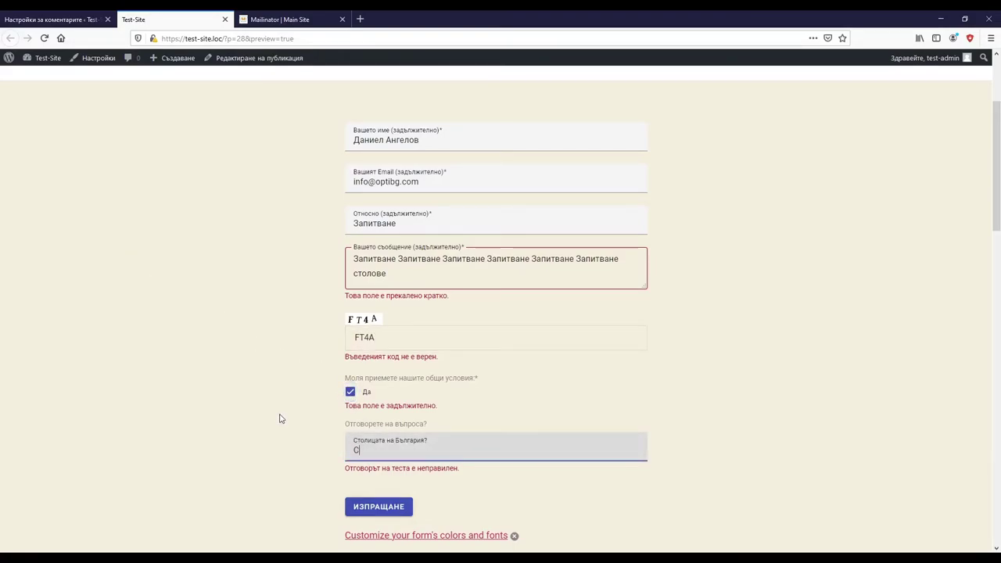
left_click(352, 512)
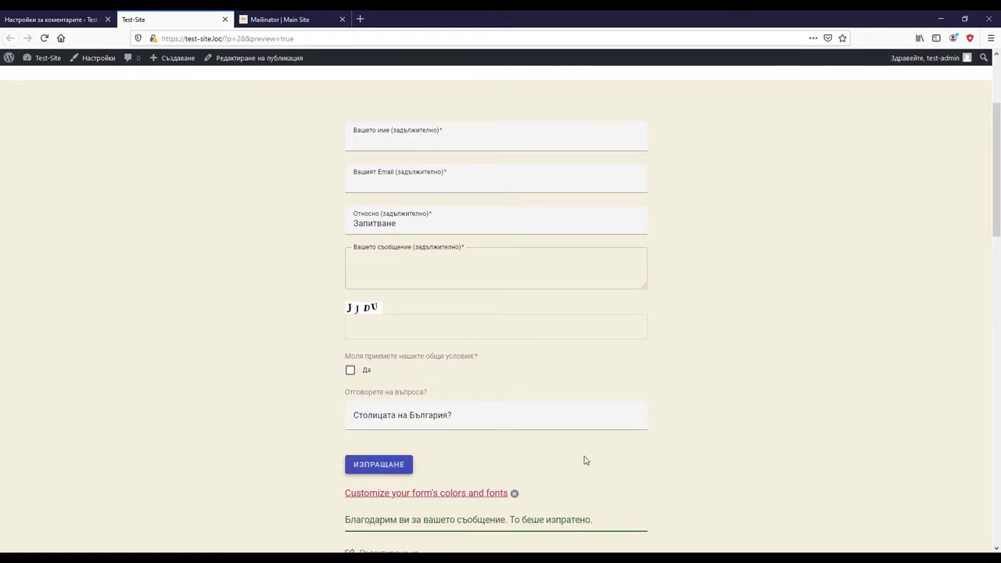
Check the public Mailinator inbox and delete the received Test-Site message.
left_click(262, 13)
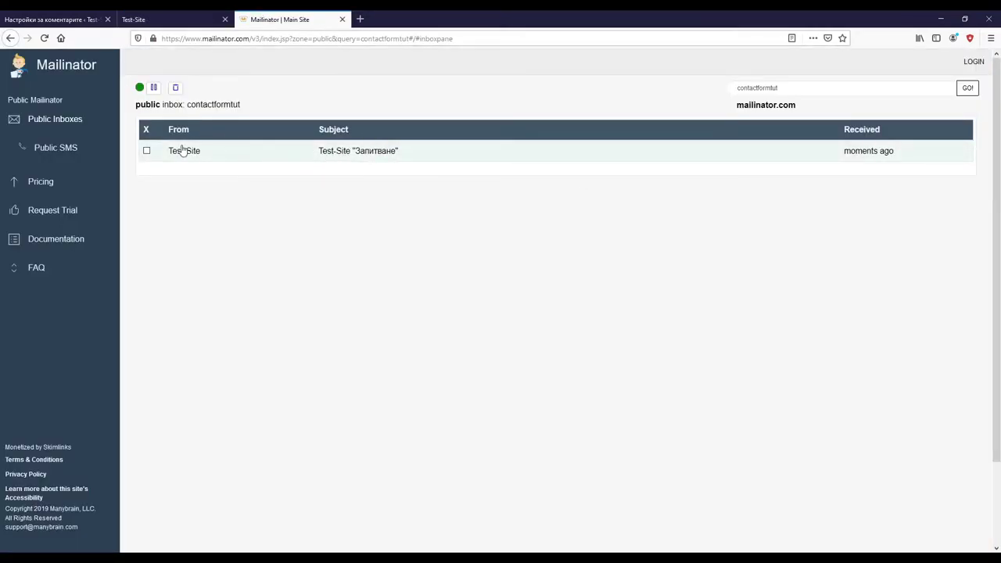
left_click(146, 150)
left_click(176, 88)
left_click(525, 251)
Return to the Test-Site form and fill the message with "Запитване" five times followed by "страхотни столове".
left_click(181, 17)
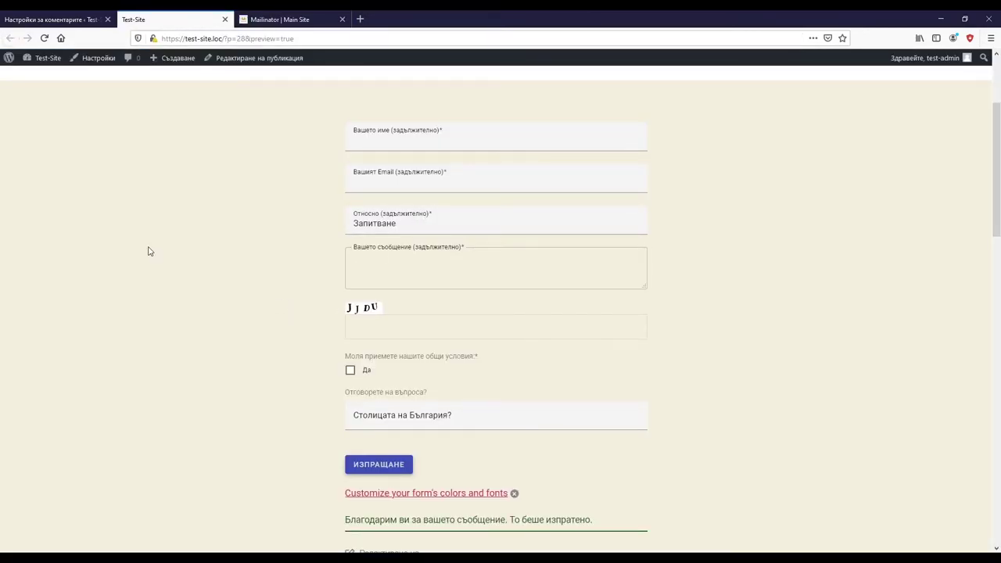
left_click(413, 256)
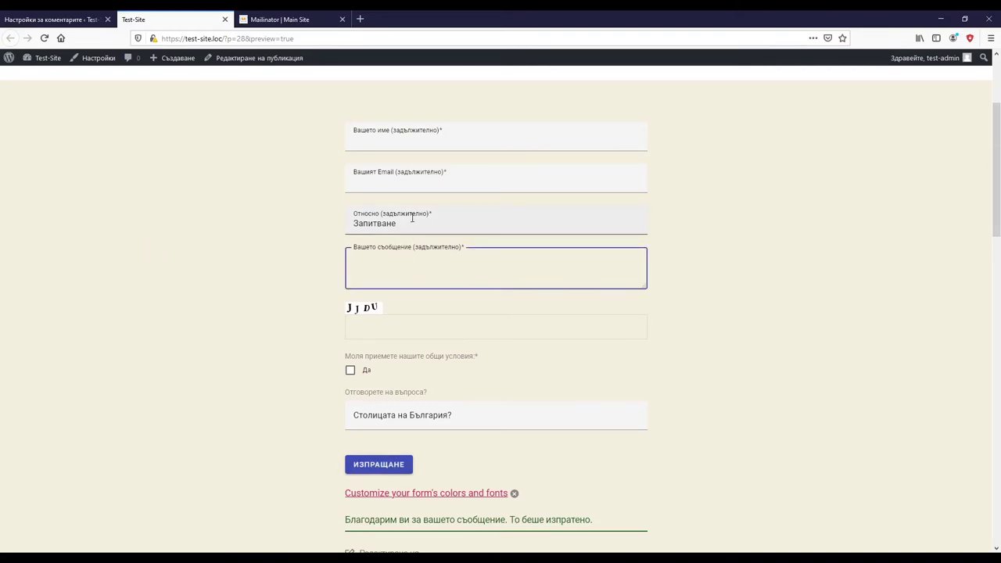
double_click(400, 226)
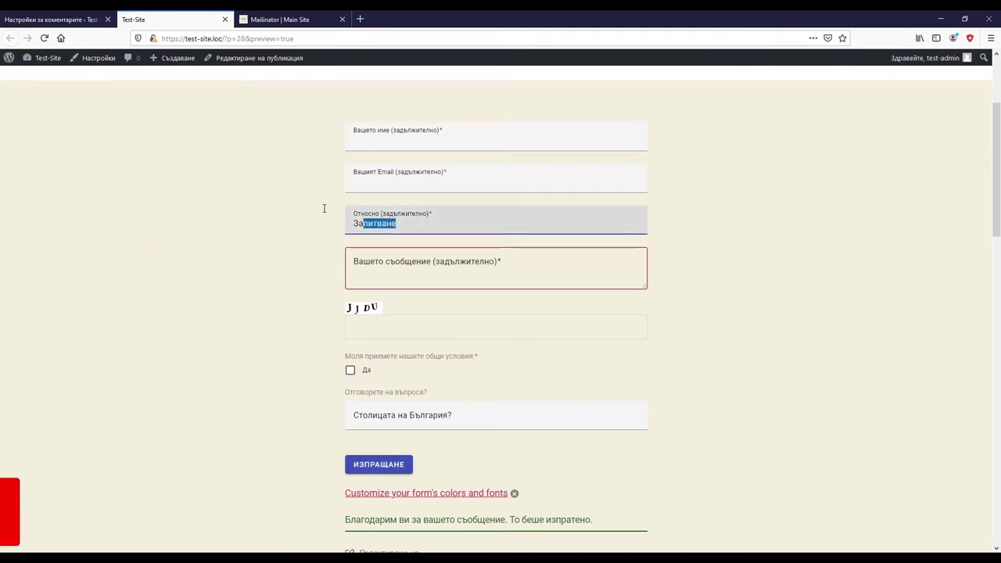
left_click(386, 266)
key("ctrl+v")
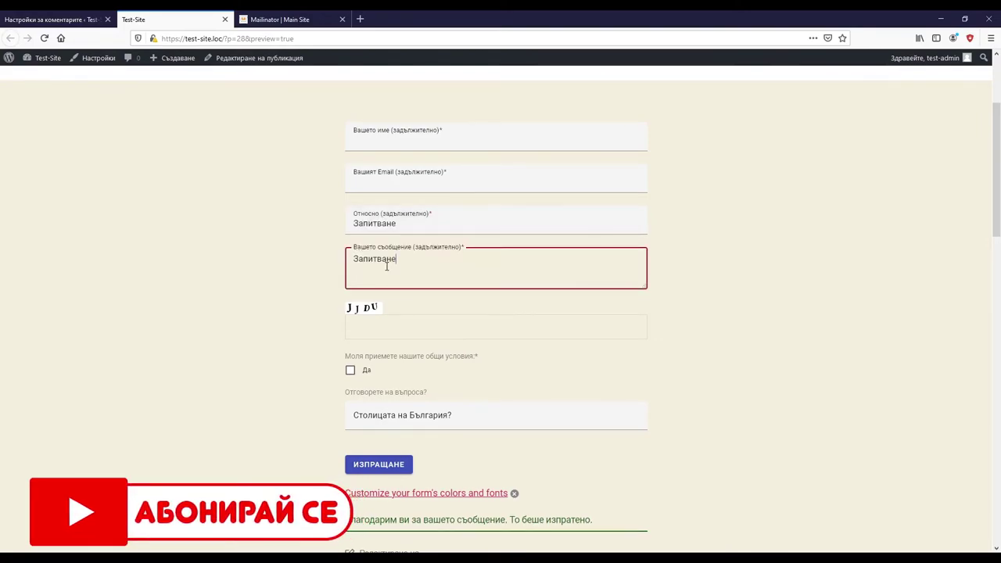
key("ctrl+v")
key("ctrl+v")
key("ctrl+v")
key("ctrl+v")
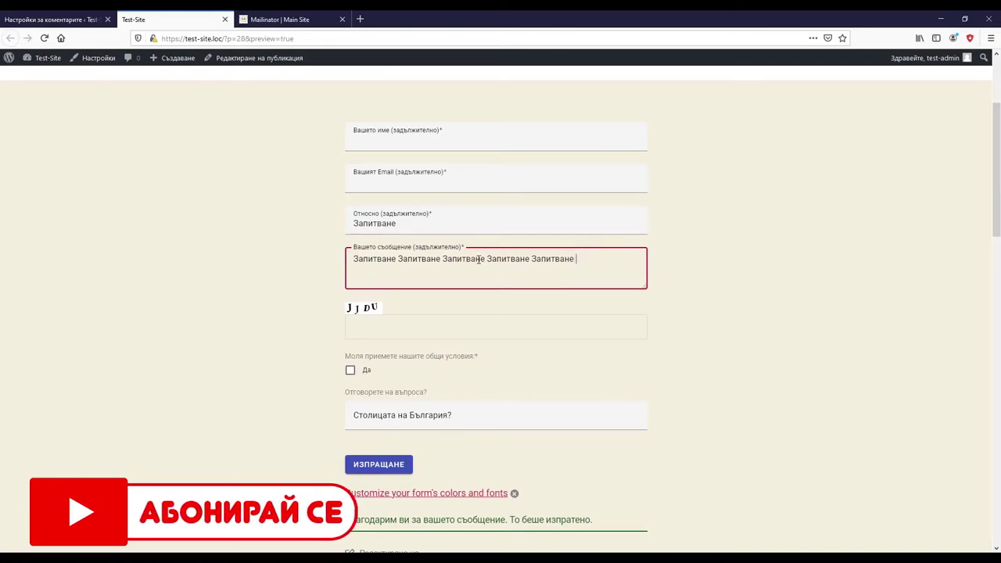
type("страхотни столове")
Try to submit the form without name and e-mail, entering the captcha code, accepting the terms and answering "София".
left_click(368, 322)
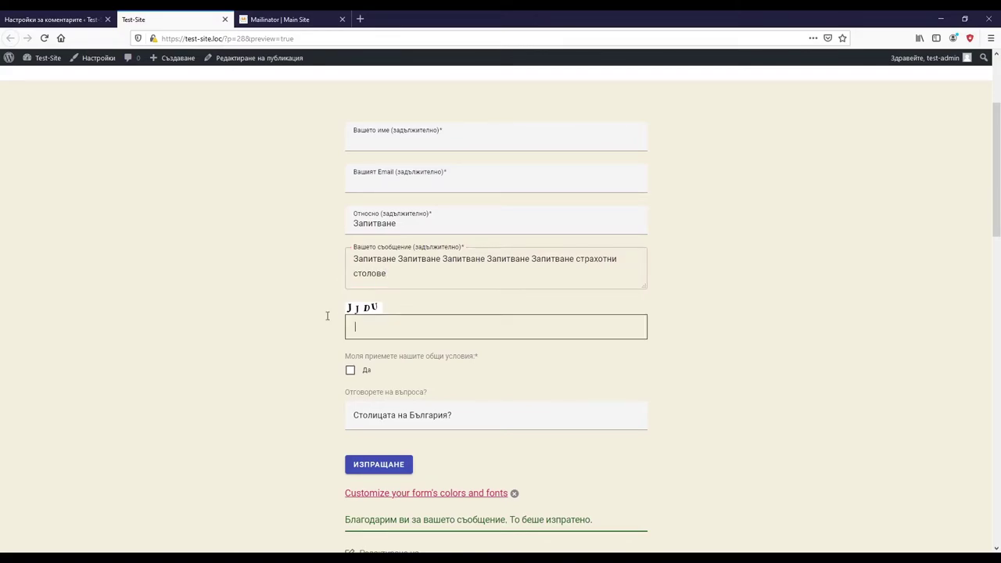
type("JJDU")
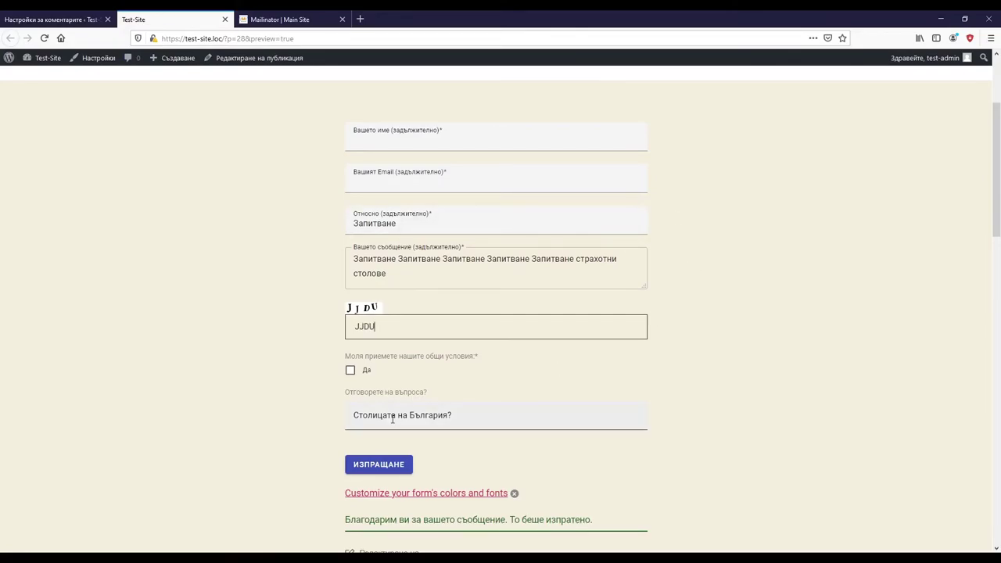
left_click(351, 371)
left_click(356, 417)
type("София")
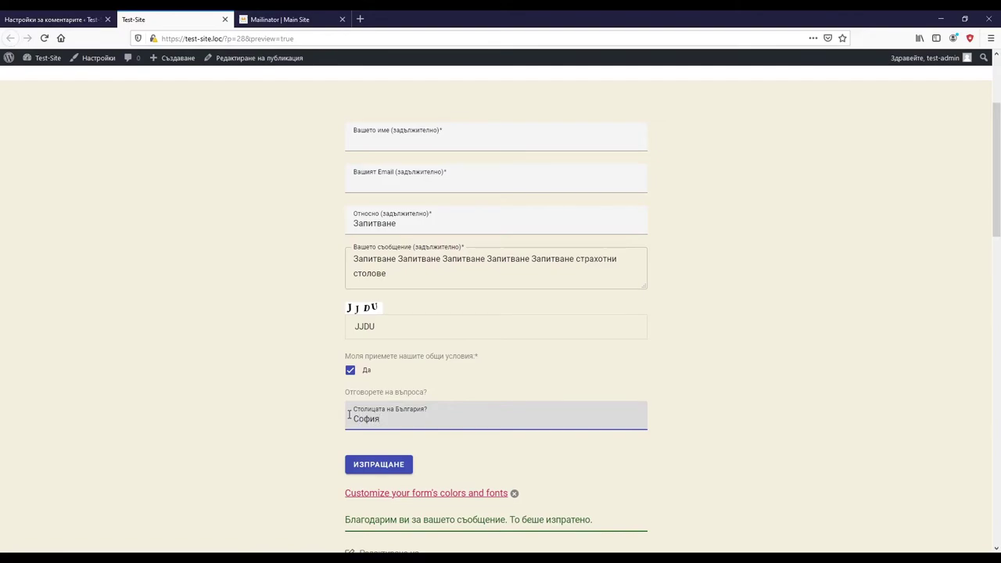
left_click(383, 464)
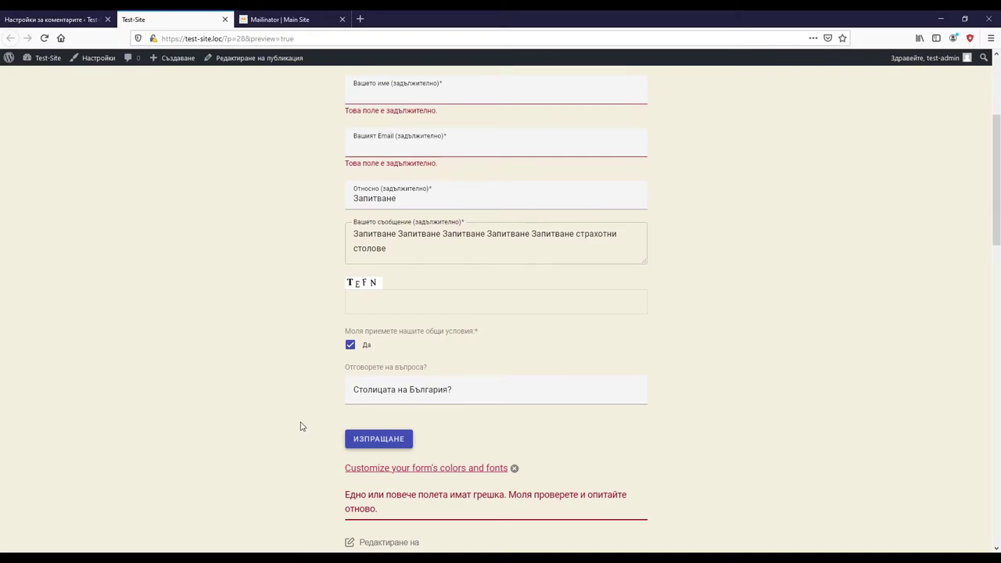
Fill in the required sender's name and e-mail fields from the saved entries.
scroll(305, 368, "up", 2)
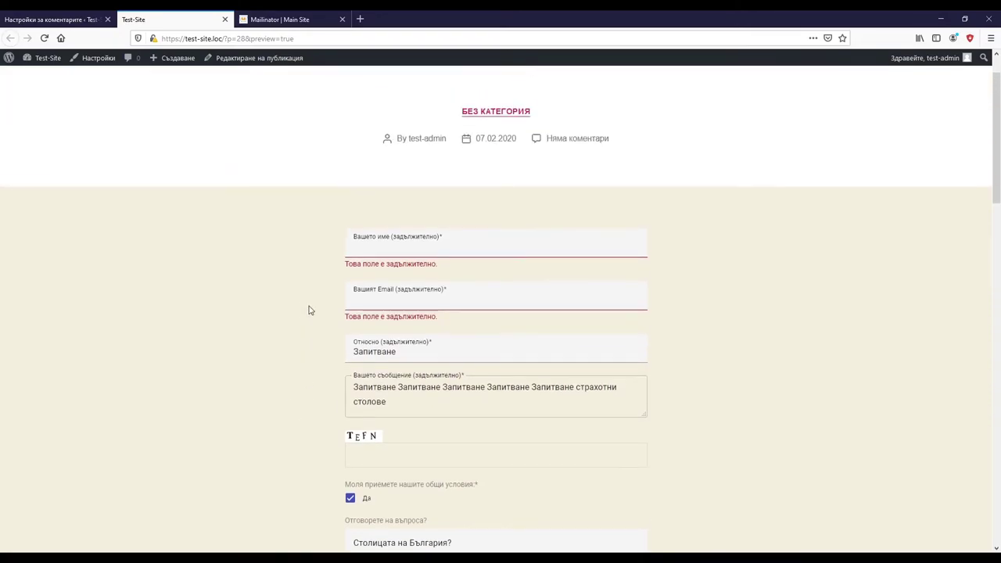
left_click(356, 252)
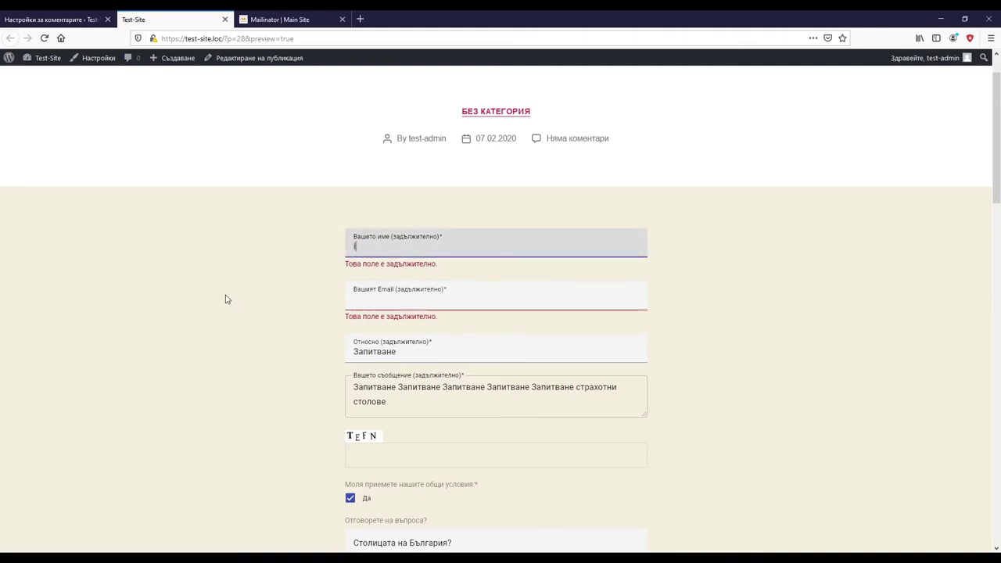
key("BackSpace")
type("Д")
key("Down")
key("Return")
left_click(355, 305)
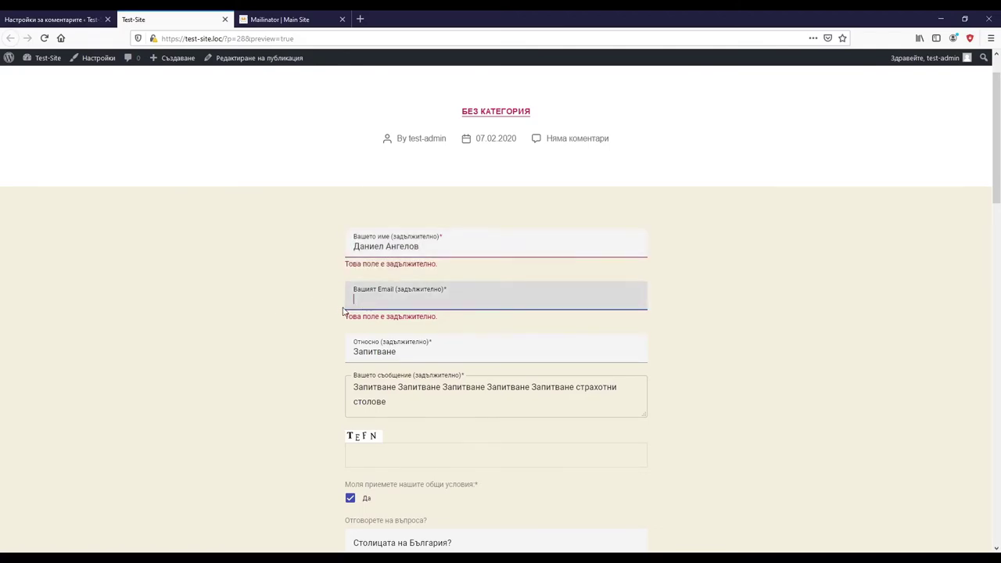
key("Down")
key("Return")
Enter the new captcha code and the quiz answer "София", and try to submit the message containing the blacklisted phrase.
scroll(406, 356, "down", 3)
left_click(385, 303)
type("TEFN")
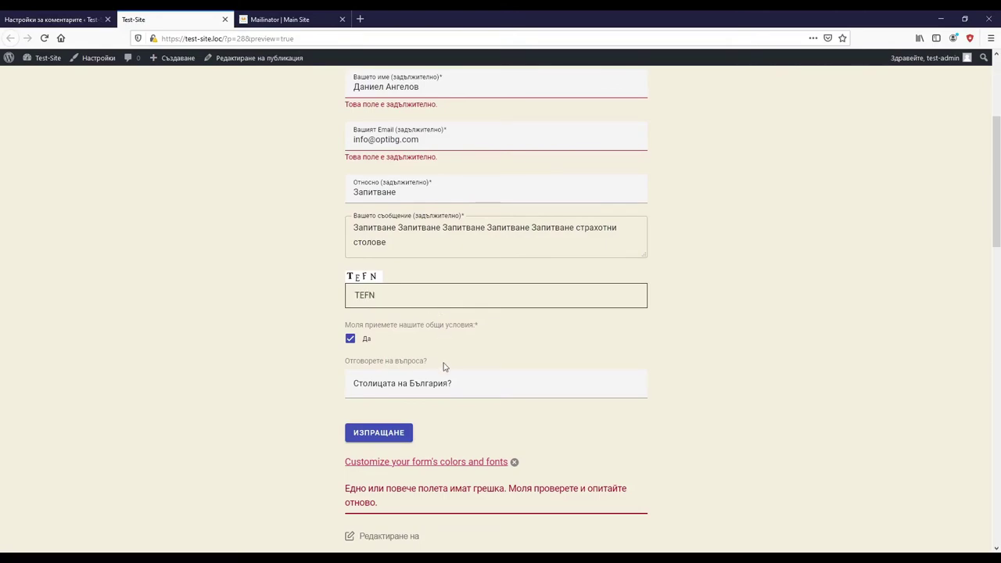
left_click(412, 379)
type("София")
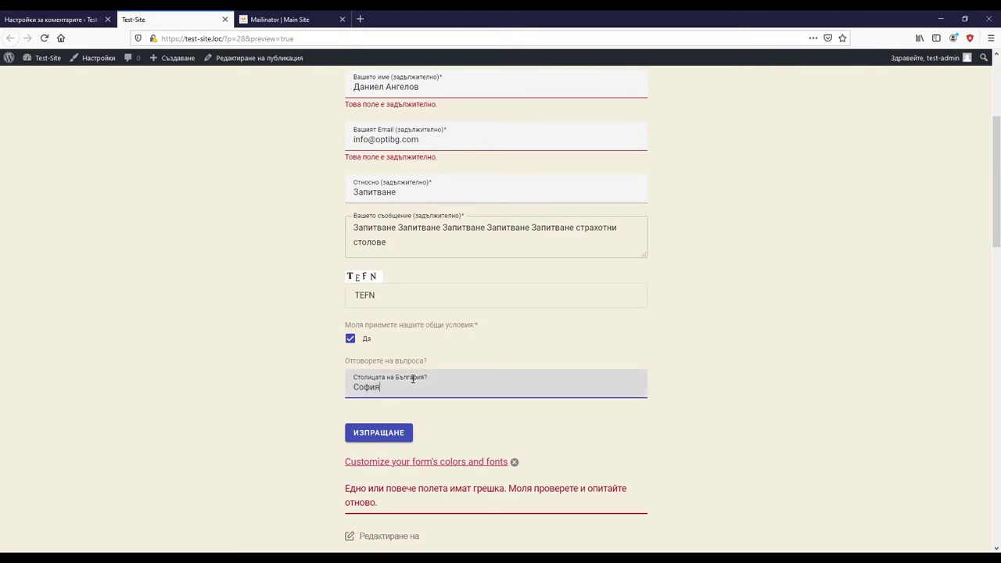
left_click(378, 433)
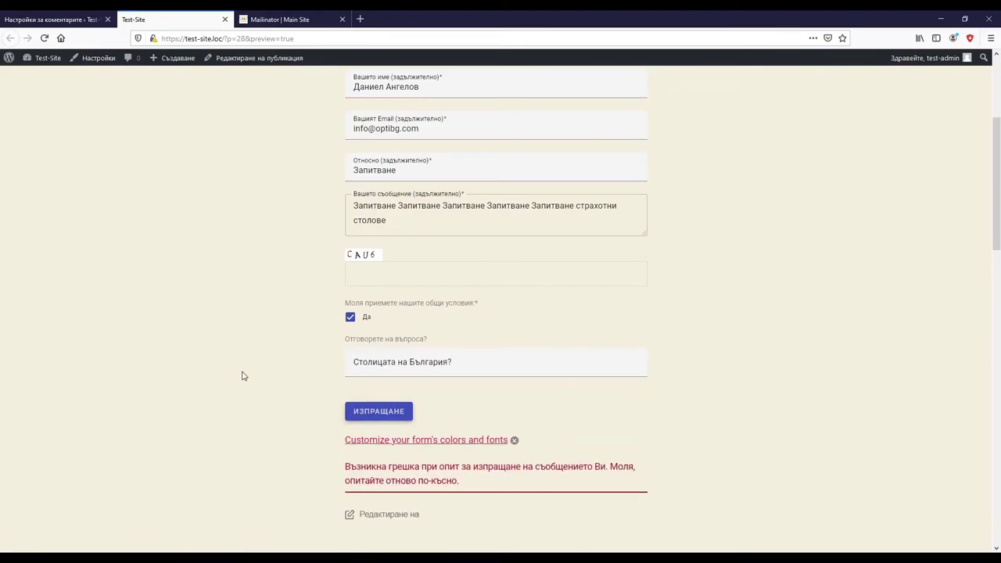
Review the form's response to the submission and highlight "страхотни столове" in the message.
scroll(244, 375, "up", 3)
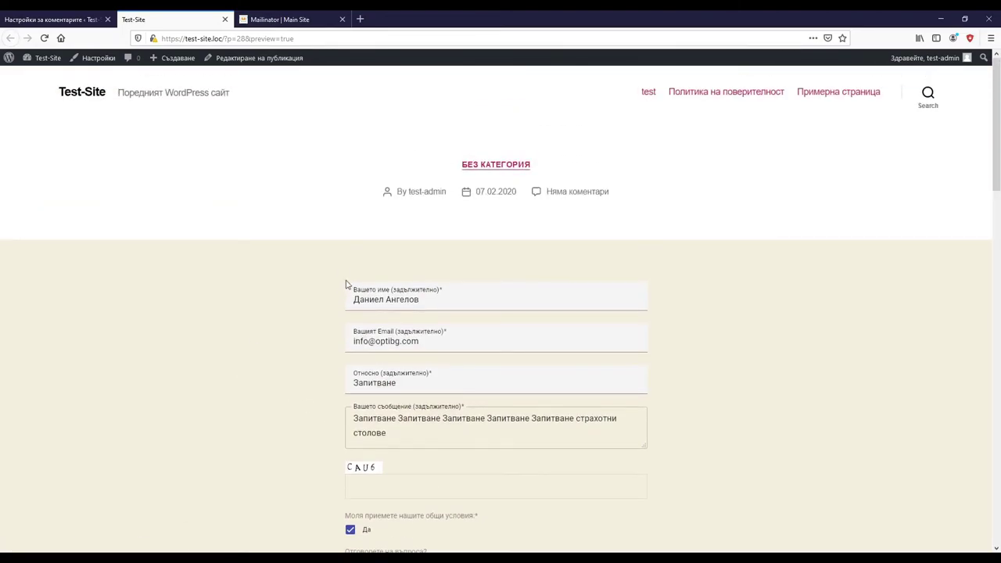
scroll(336, 376, "down", 3)
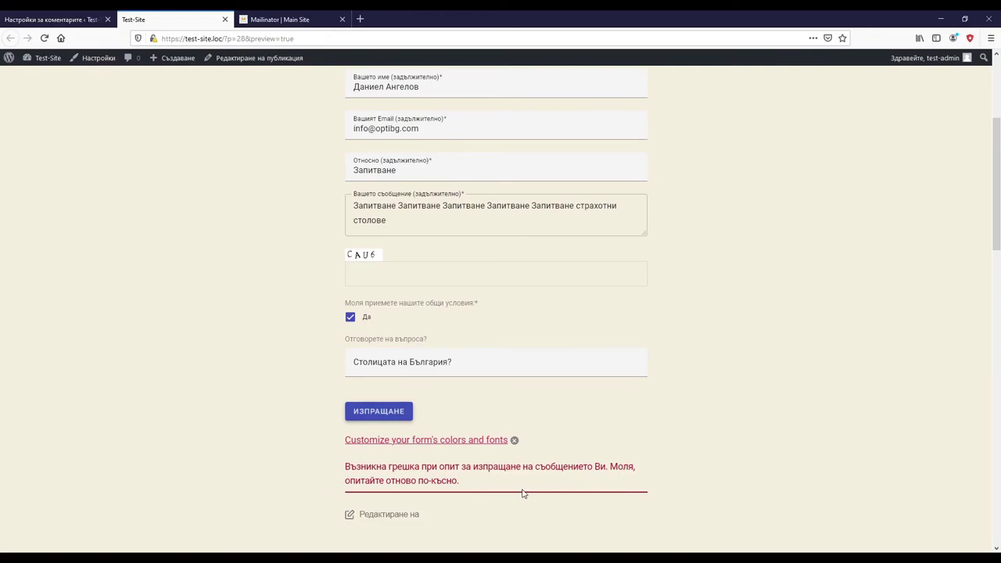
scroll(516, 469, "up", 3)
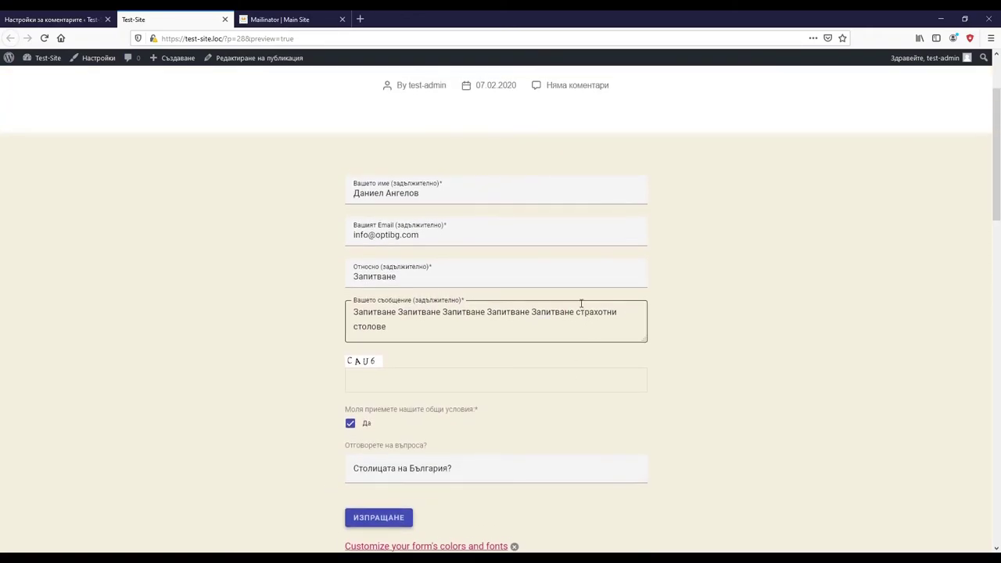
left_click_drag(577, 312, 603, 326)
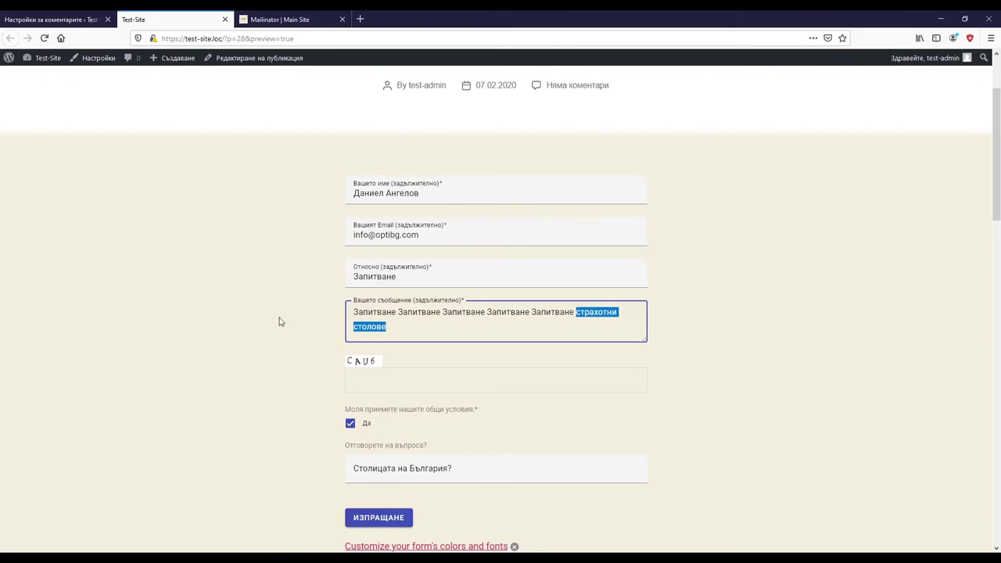
Reload the form preview and check the public Mailinator inbox before returning to the form.
key("F5")
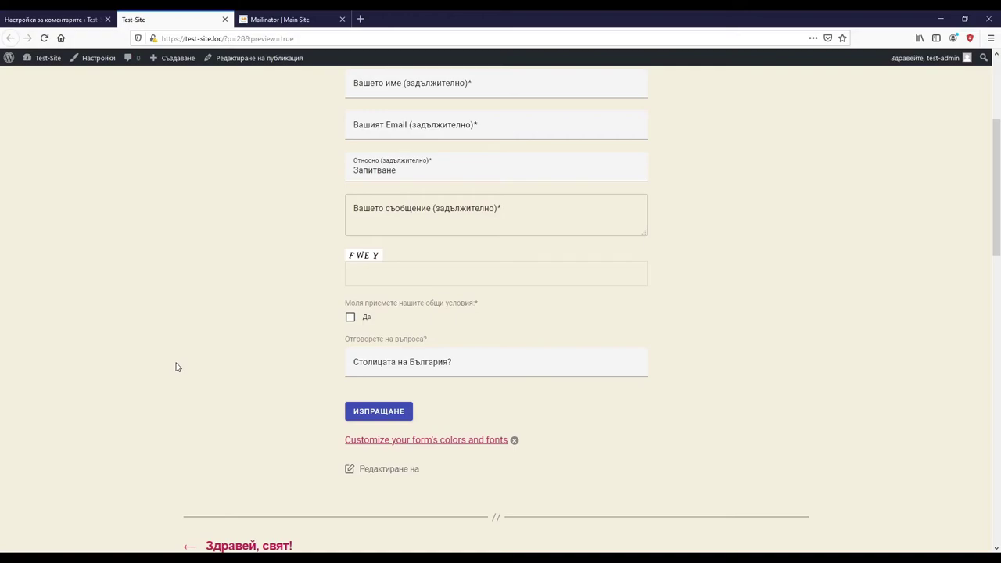
left_click(309, 18)
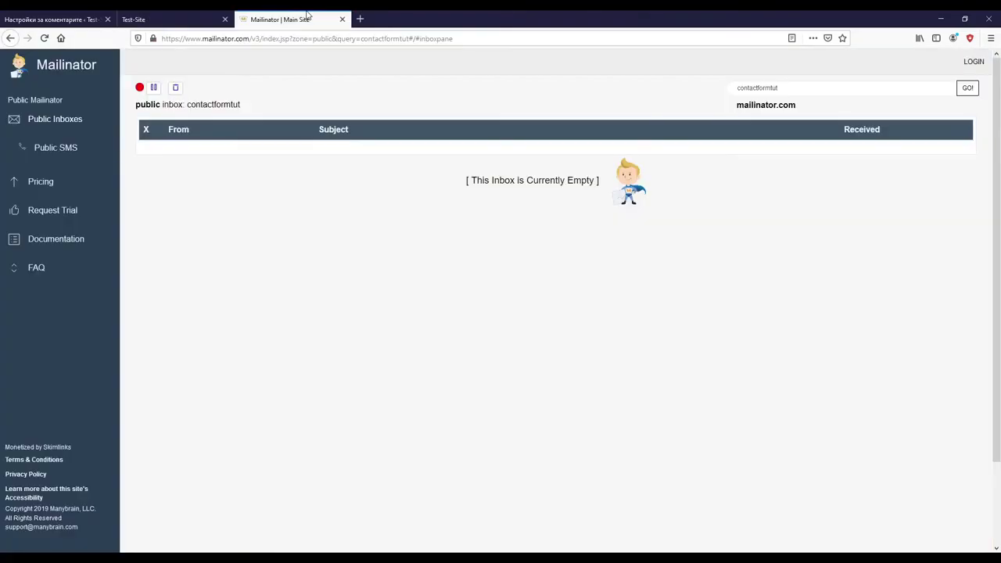
left_click(193, 15)
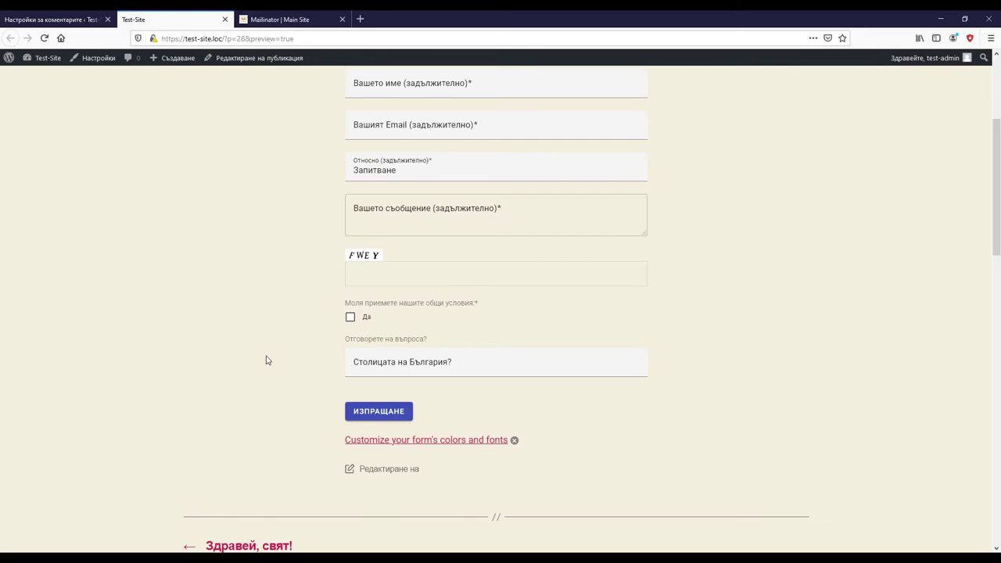
Fill in the name and e-mail from saved entries and the message "Просто тест за целите на видео урок №58 за WordPress в Optibg.com!".
left_click(380, 78)
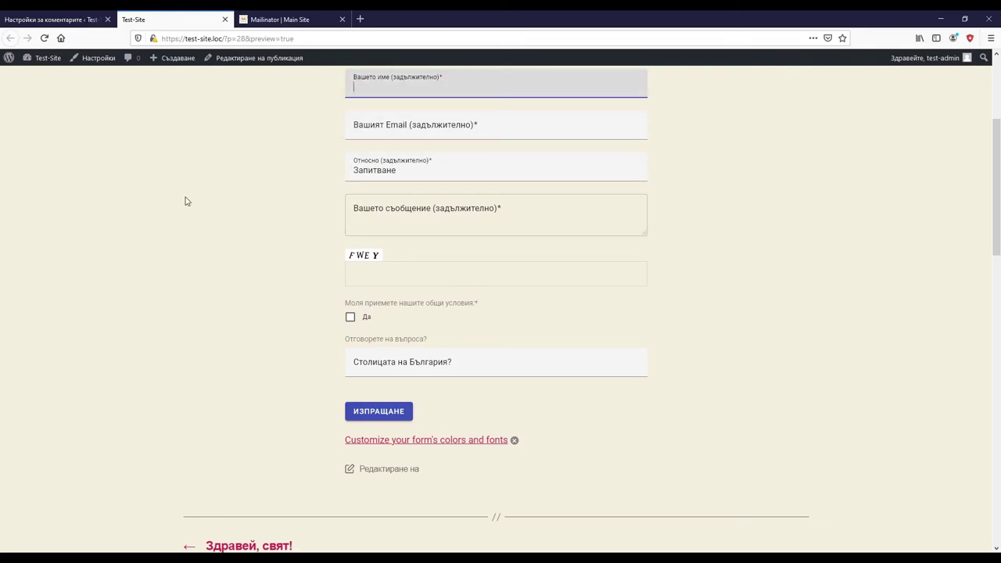
type("Дан")
key("Down")
key("Tab")
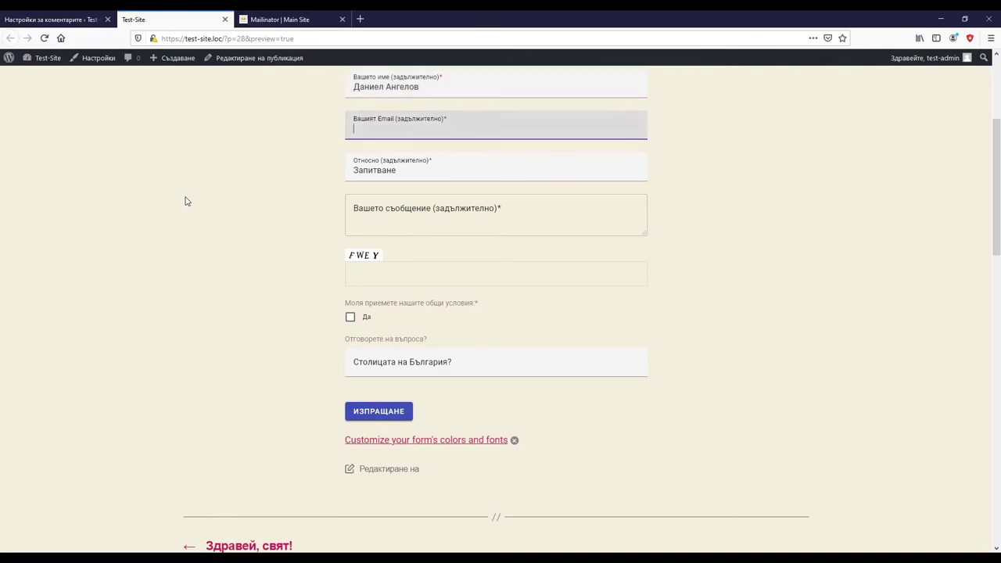
type("in")
key("Down")
key("Return")
left_click(415, 218)
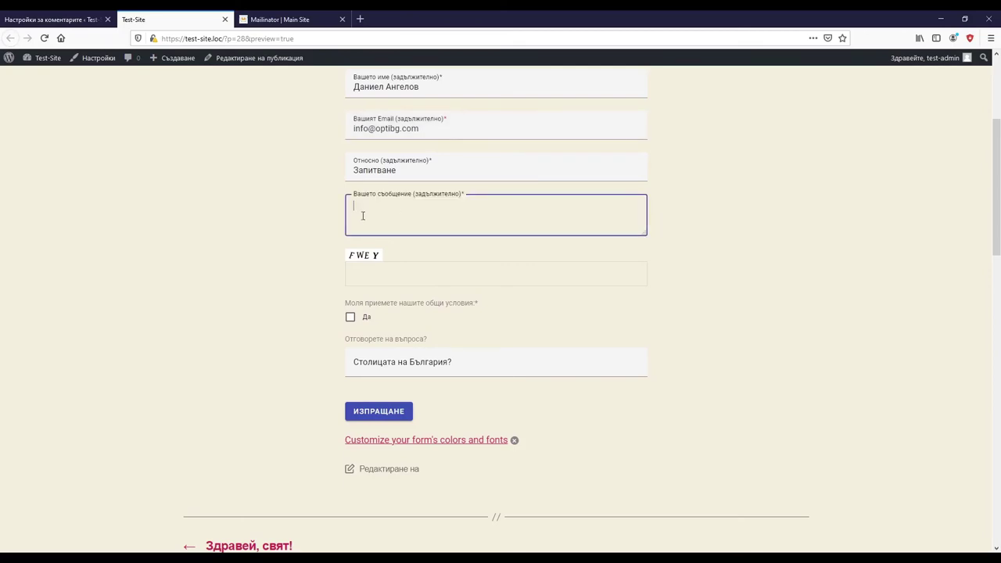
type("Просто тест за целите на видео урок №58 за WordPress в Optibg.com!")
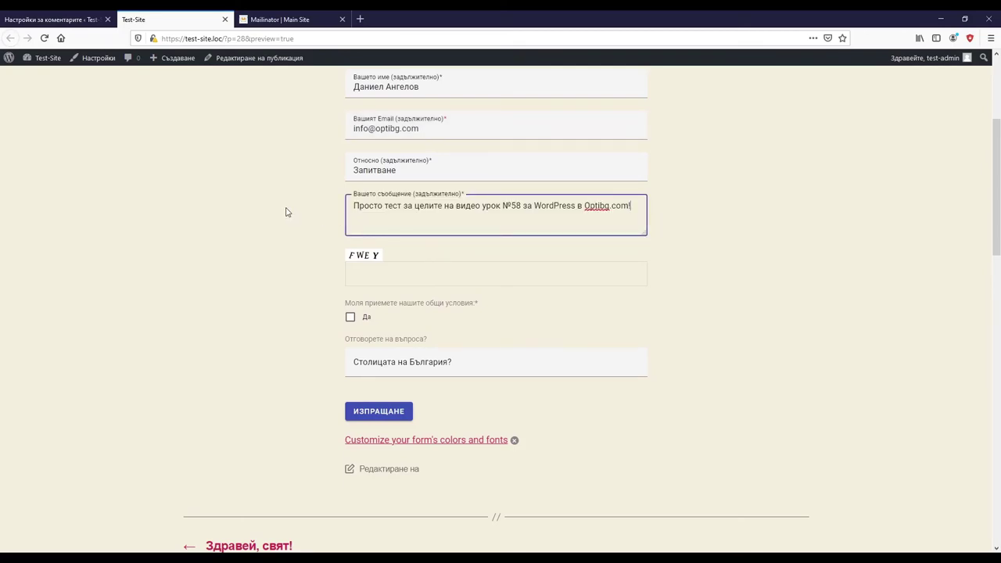
Enter the displayed captcha code, accept the terms, answer the quiz with "София" and submit the test message.
left_click(391, 273)
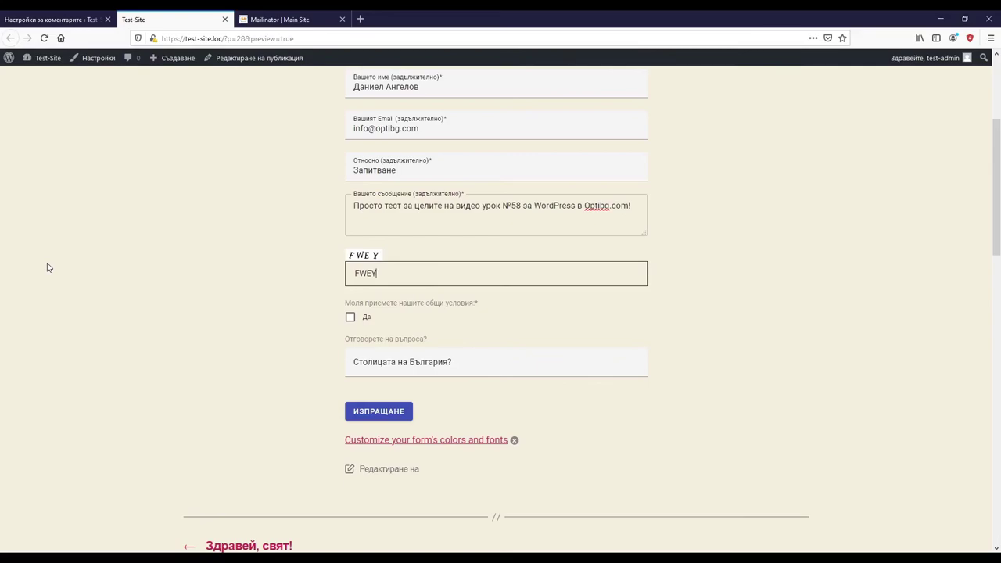
left_click(350, 317)
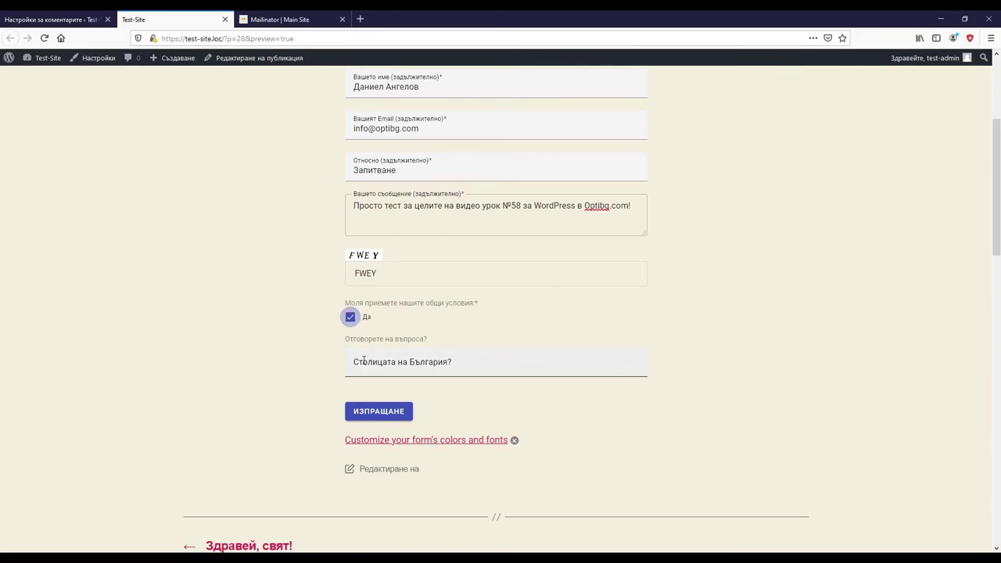
left_click(364, 358)
type("София")
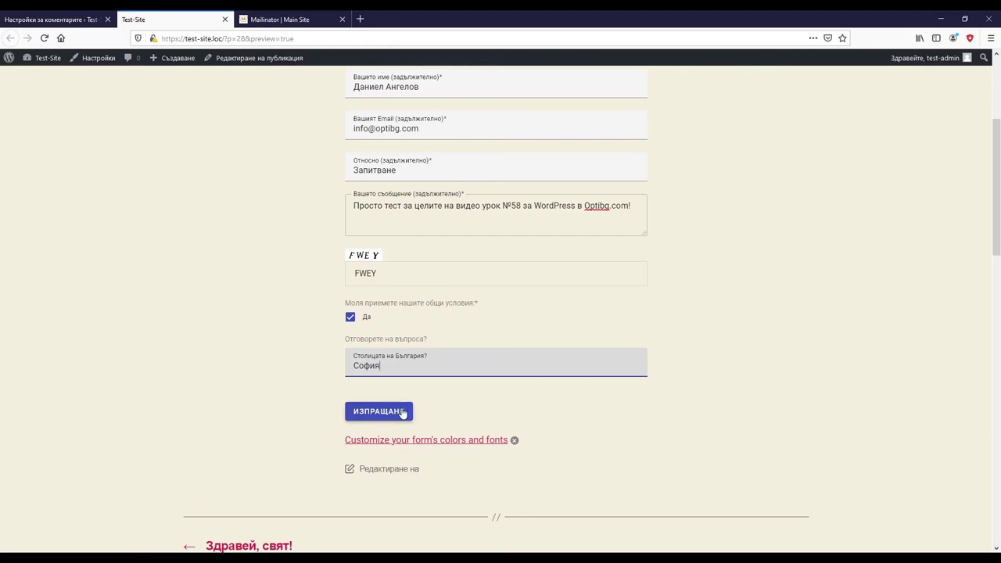
left_click(402, 414)
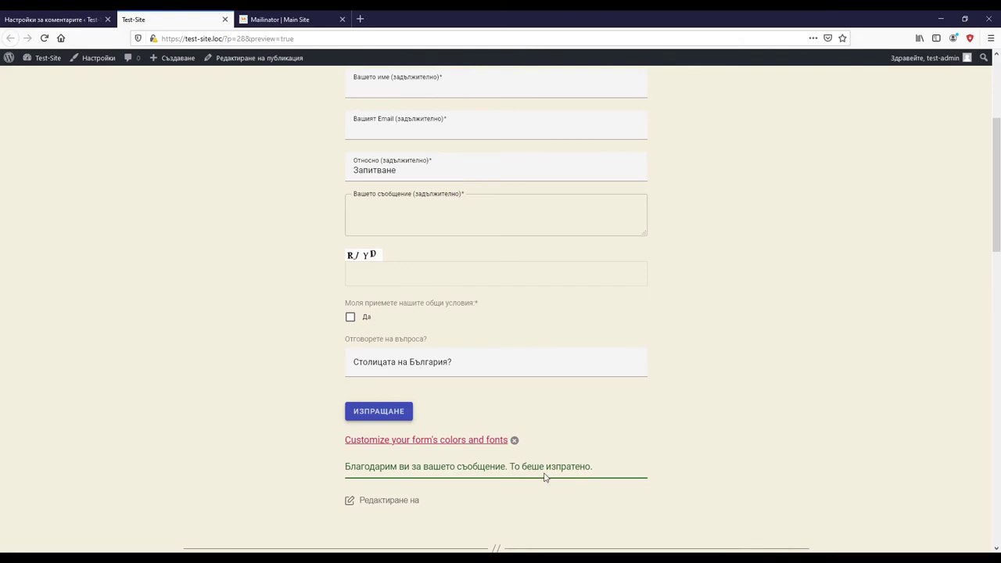
Open the newly received Test-Site "Запитване" message in the public Mailinator inbox.
left_click(321, 20)
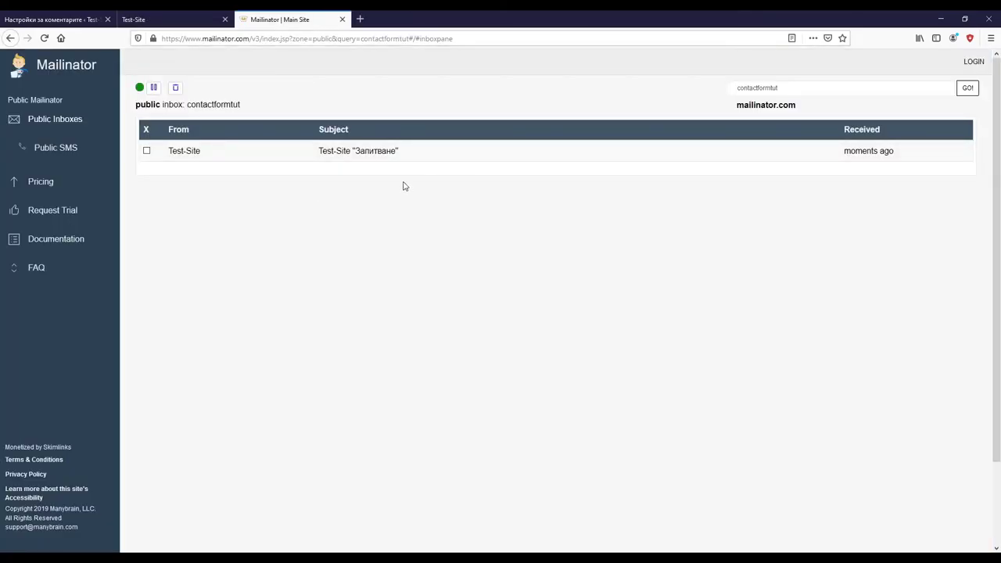
left_click(363, 152)
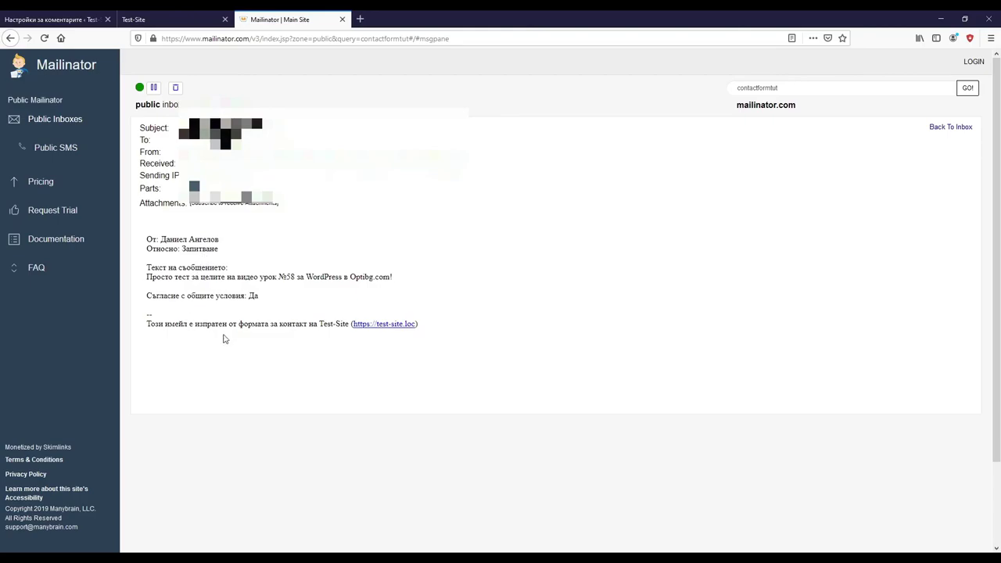